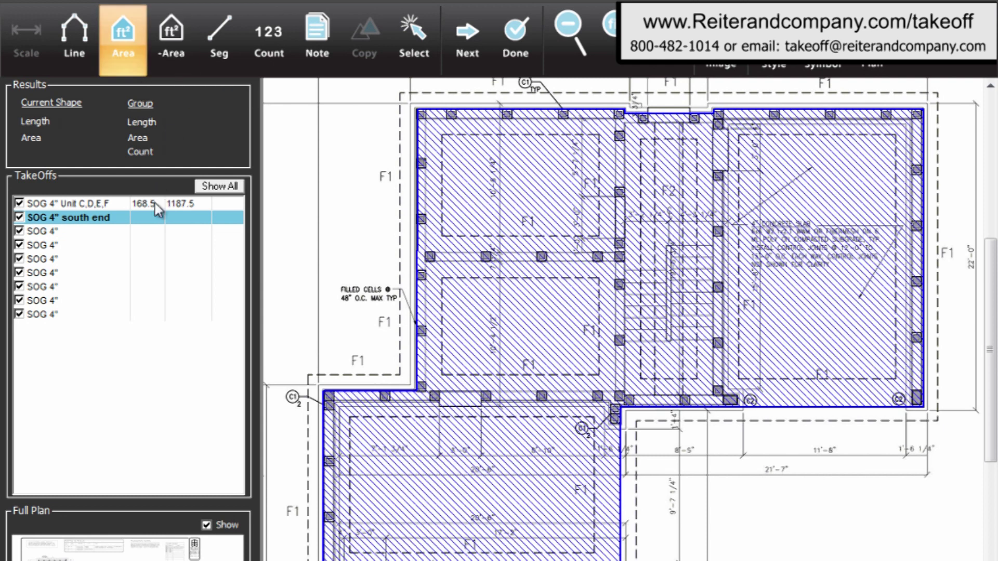
Measure the southernmost slab area for the SOG 4" south end takeoff by outlining its four corners along the outer wall edge
click(150, 205)
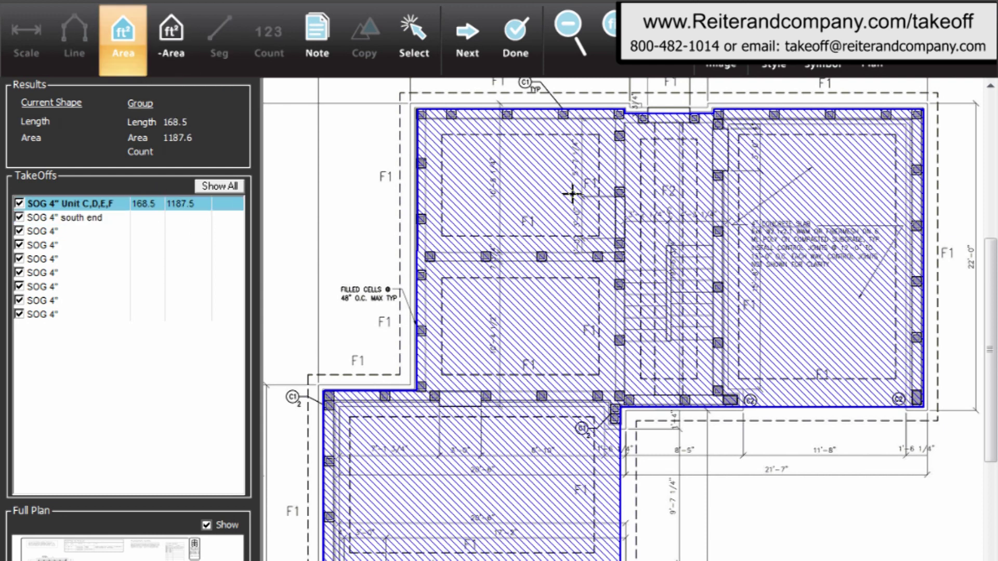
click(89, 221)
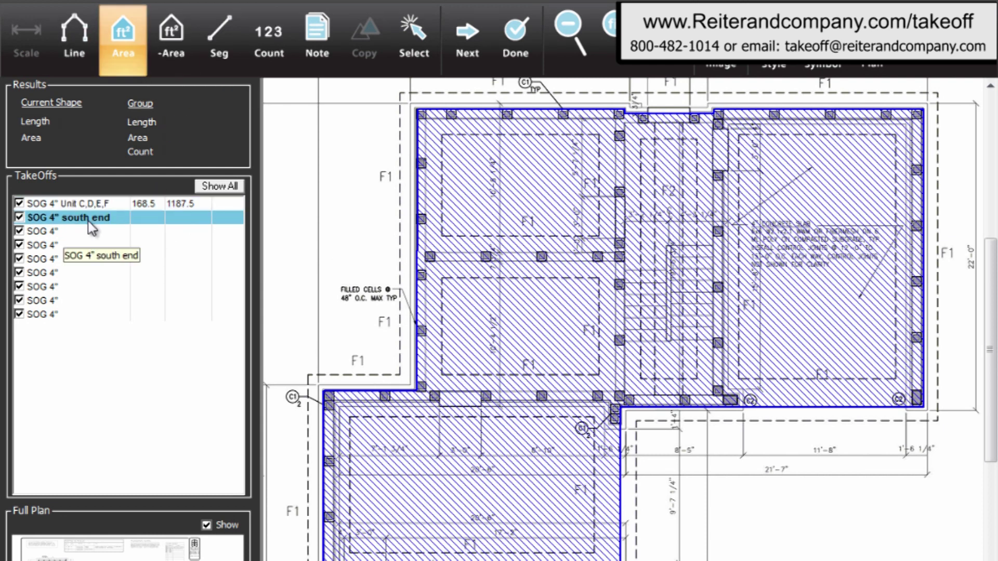
drag(429, 512, 434, 153)
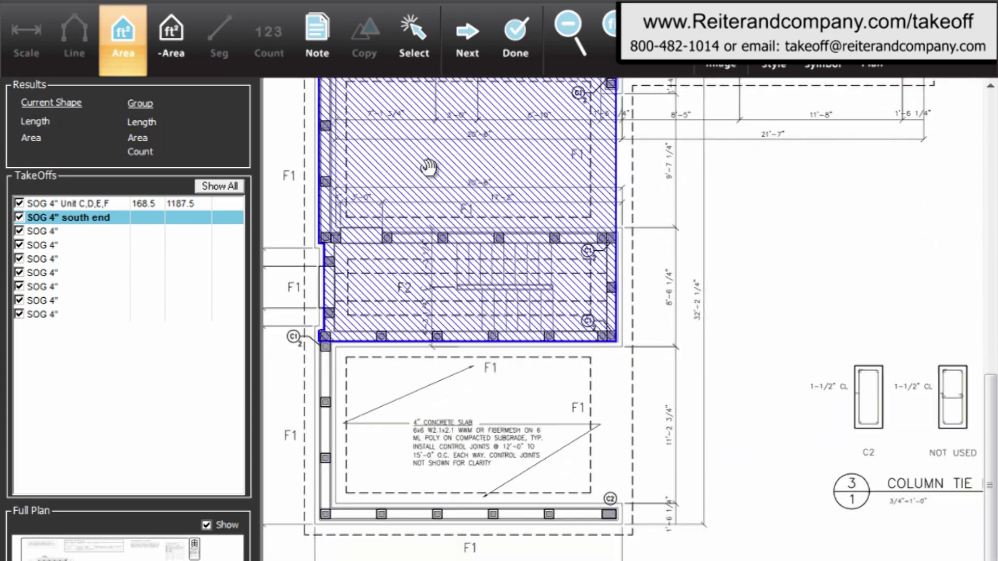
drag(460, 221, 468, 140)
scroll(466, 269, up, 1)
scroll(466, 270, up, 1)
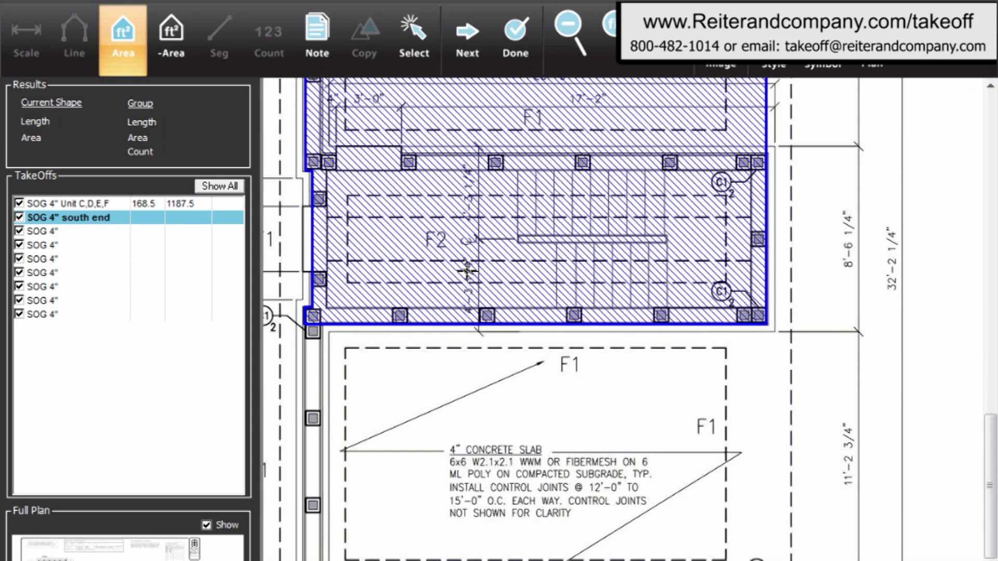
drag(468, 414, 458, 270)
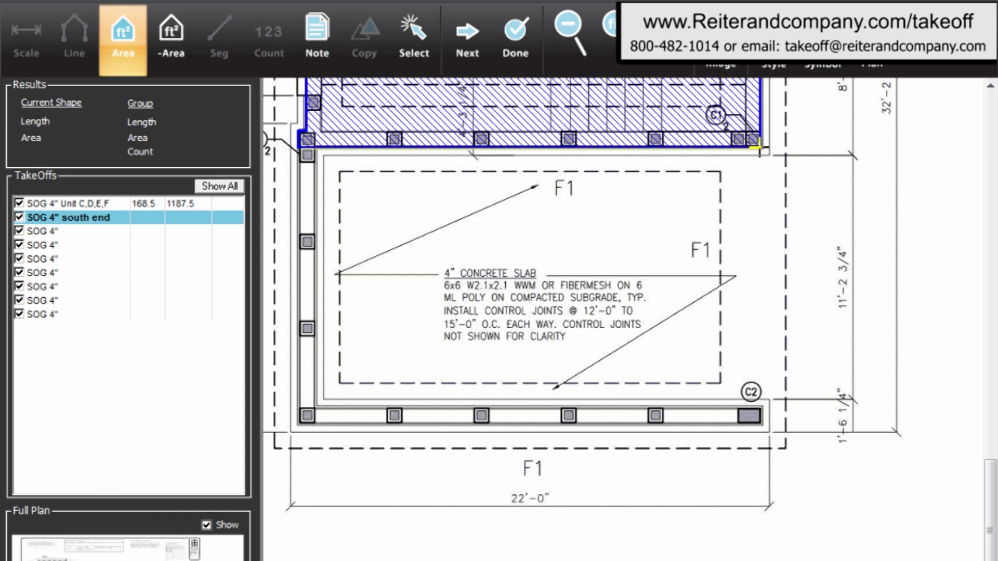
click(759, 147)
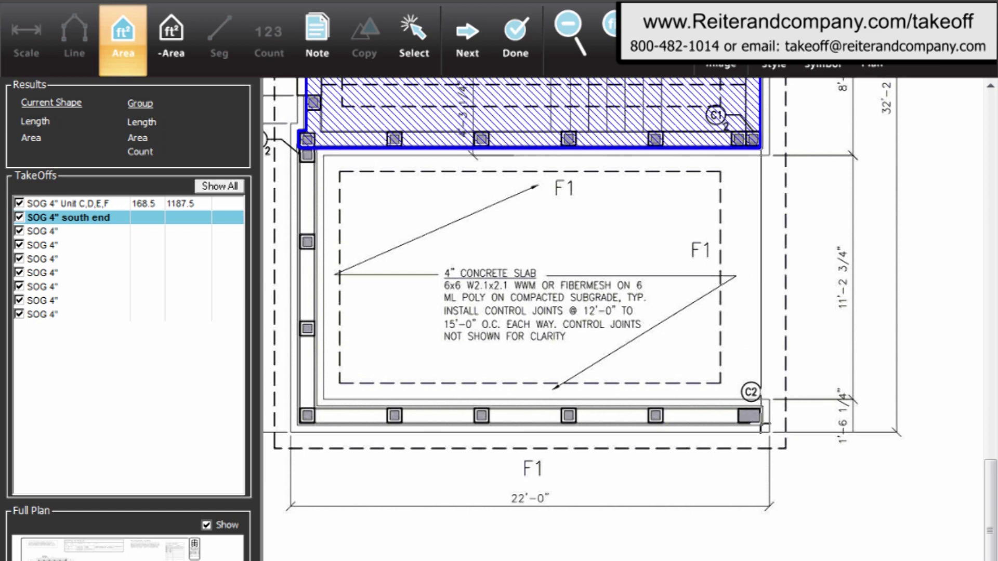
click(760, 420)
click(299, 421)
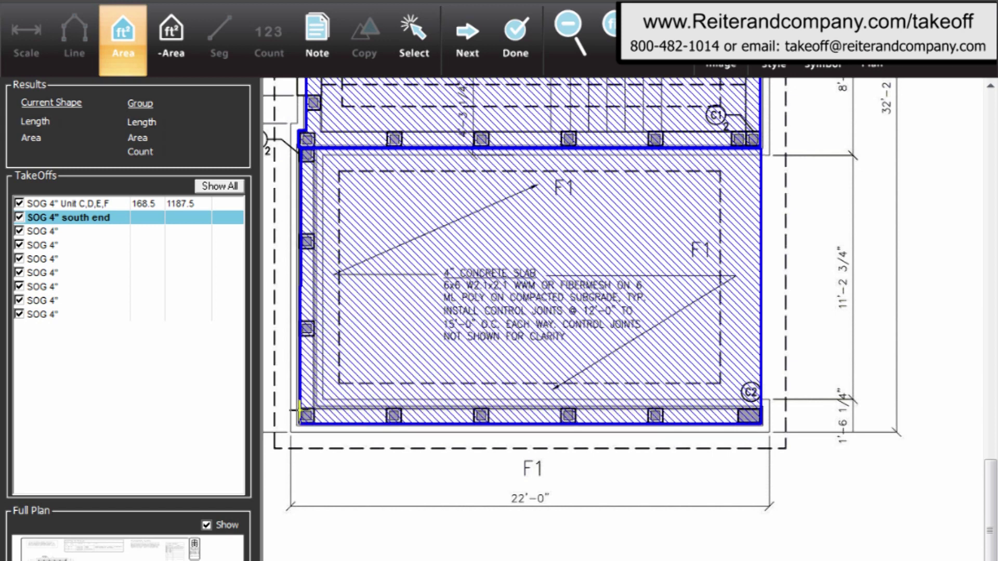
double_click(315, 348)
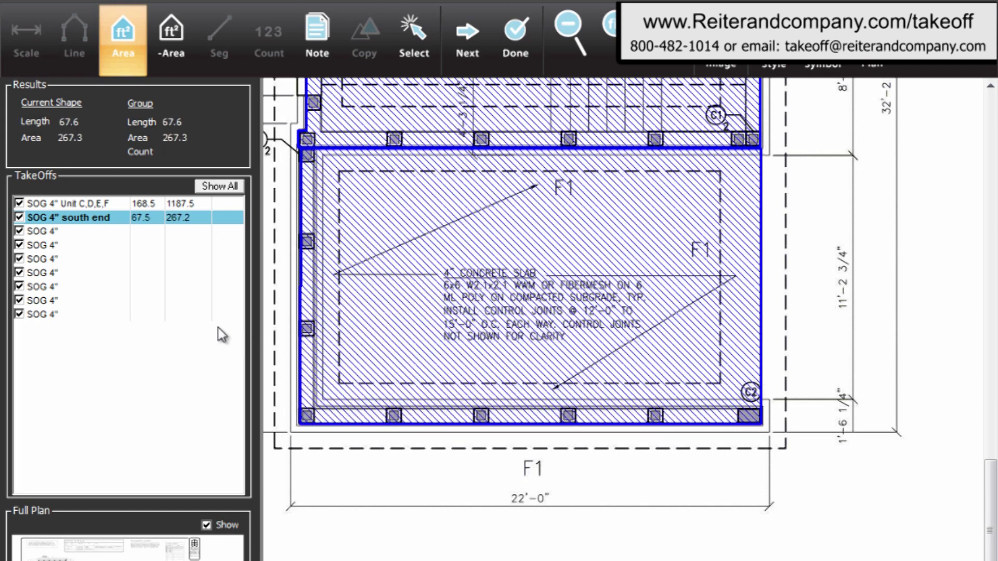
Review the Unit C,D,E,F and south end takeoffs, then finish the takeoff and return the measured areas to the Excel spreadsheet
click(182, 206)
click(183, 219)
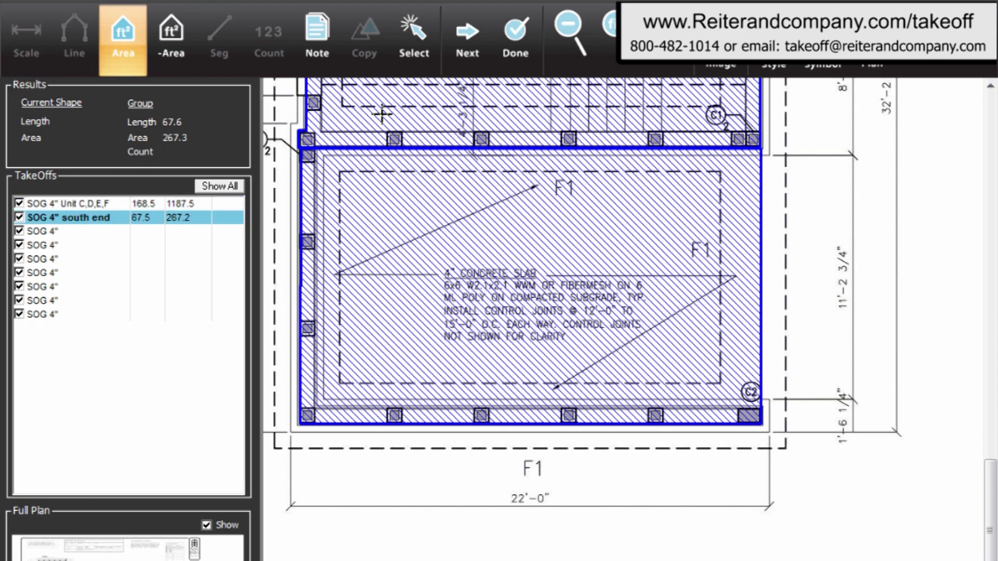
click(517, 33)
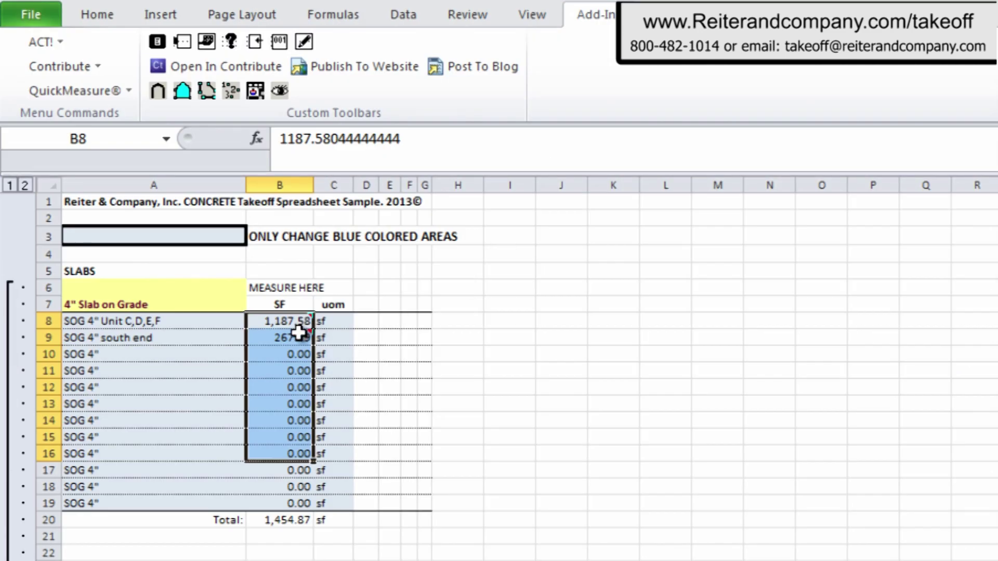
Check the slab areas for Unit C,D,E,F and the south end in B8 and B9, and their total in B20
click(286, 321)
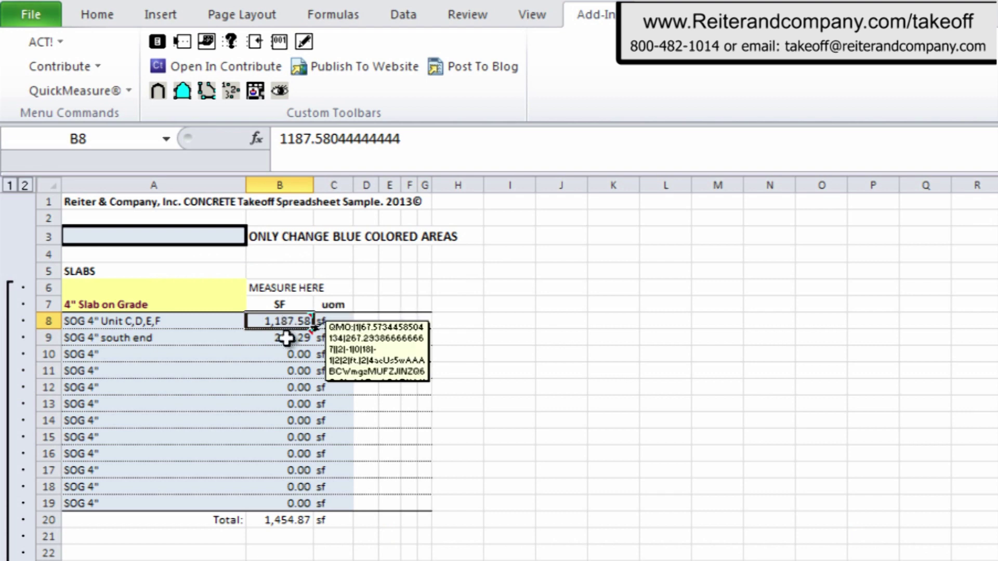
click(289, 335)
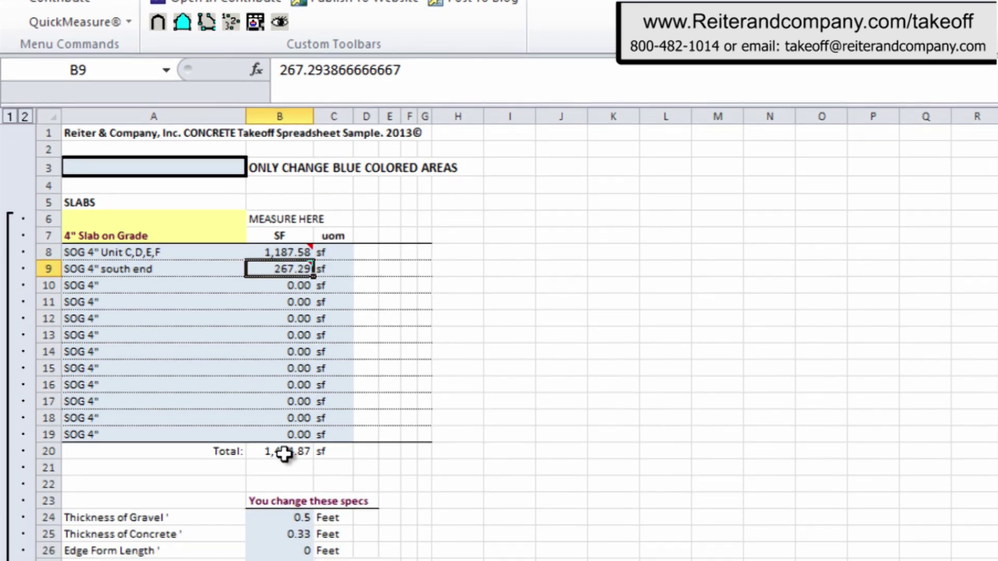
click(284, 521)
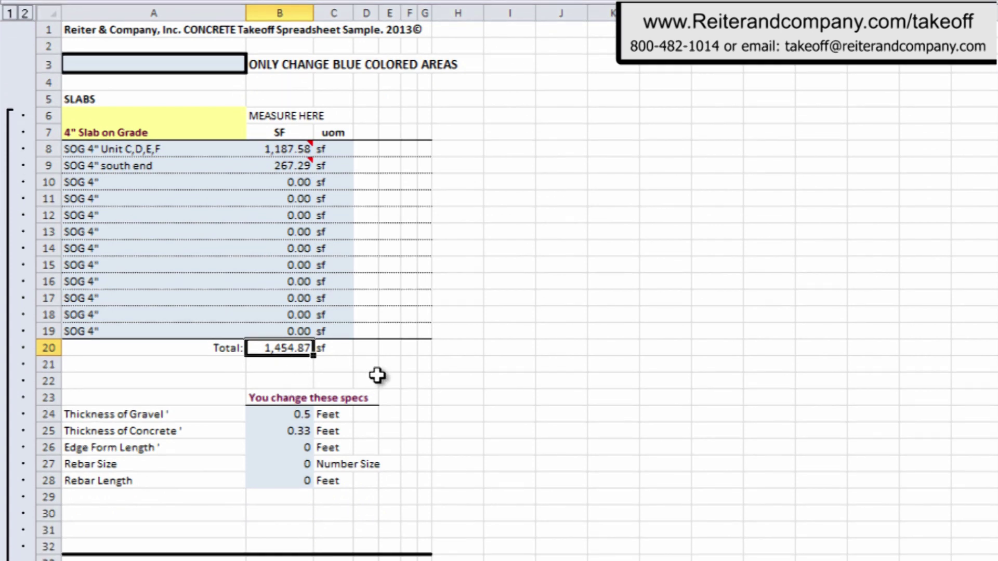
Review the slab specification cells for gravel thickness, concrete thickness, edge form length, rebar size and rebar length
click(278, 416)
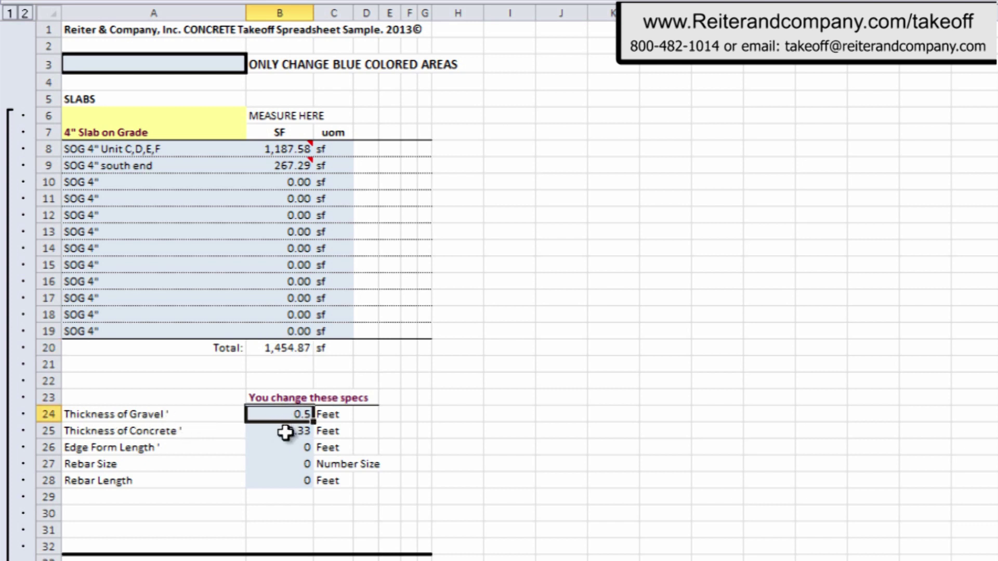
click(285, 433)
click(285, 447)
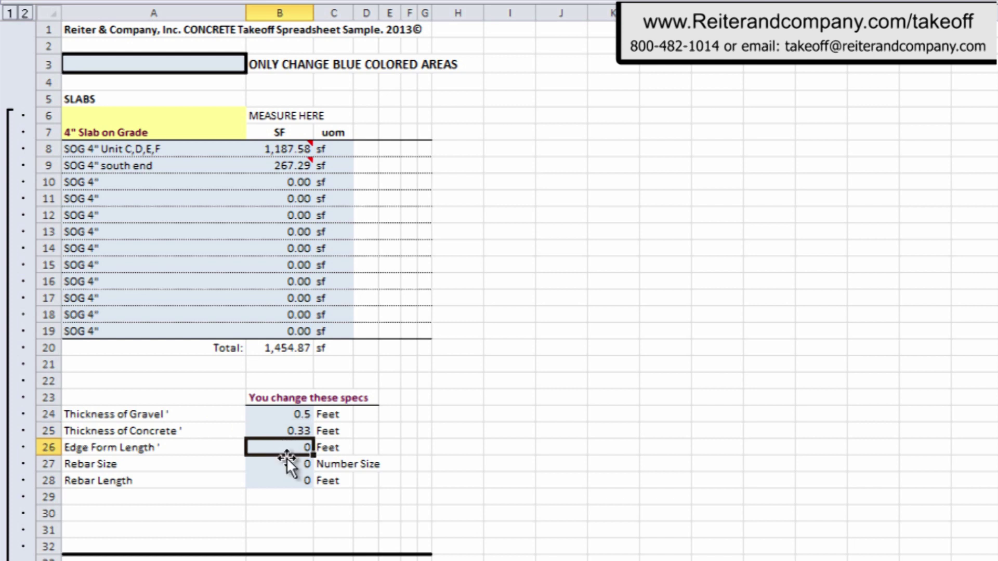
click(285, 464)
click(288, 481)
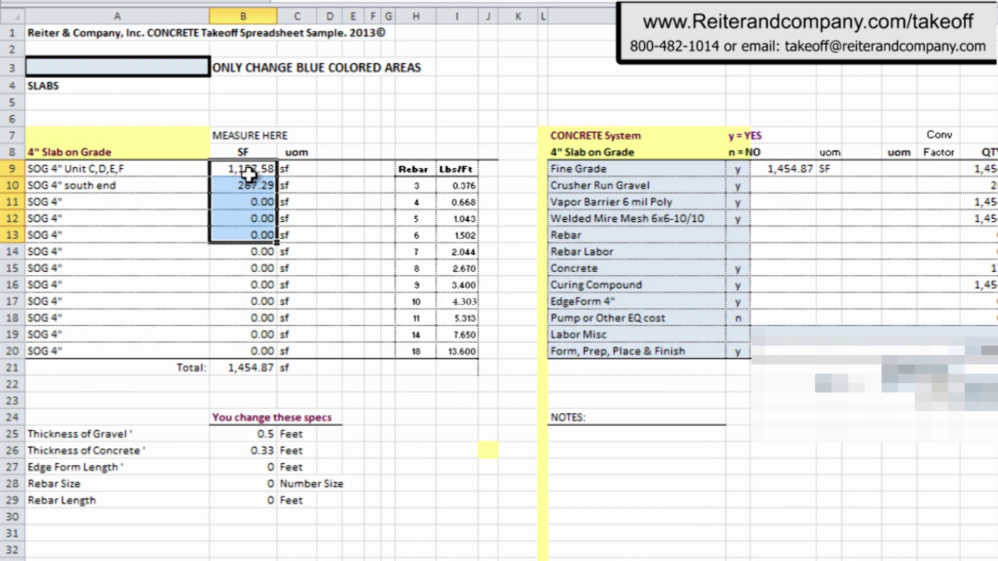
Examine the measured slab area and the Concrete System items from Fine Grade through Form, Prep, Place & Finish
click(248, 174)
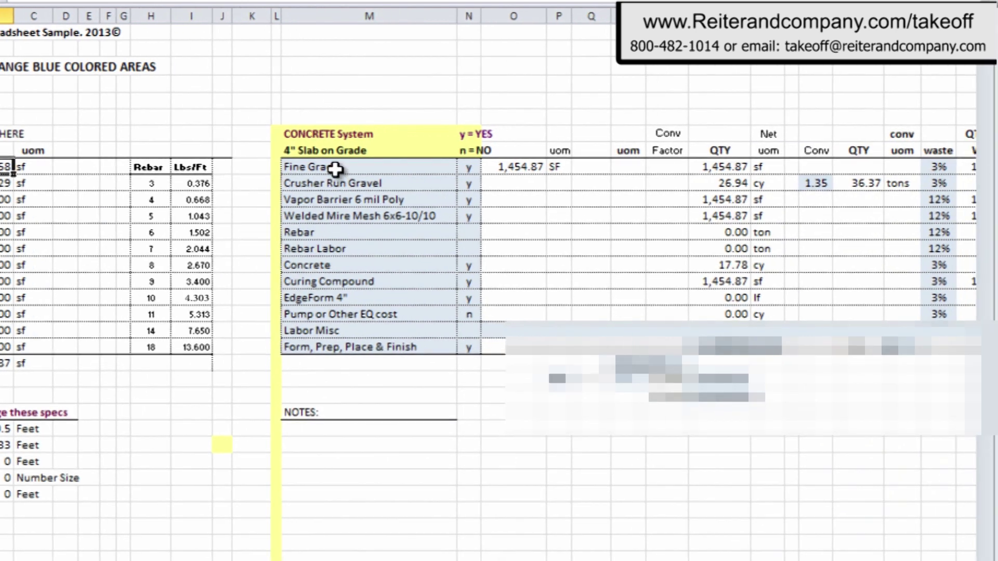
drag(598, 172, 602, 208)
drag(334, 207, 336, 340)
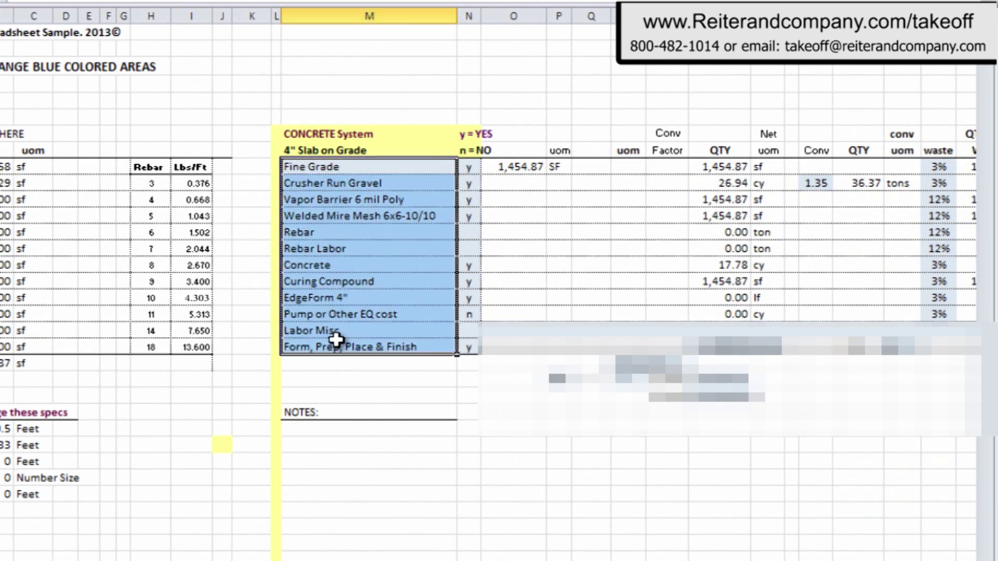
click(336, 343)
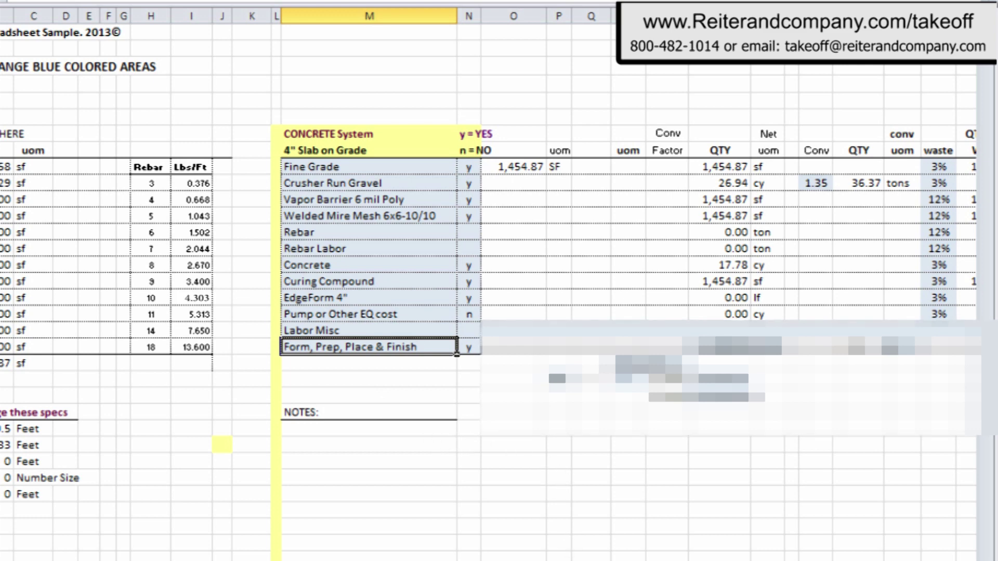
Examine the QTY, waste, QTY with Waste and $/unit columns of the 4" slab on grade estimate
scroll(499, 281, right, 6)
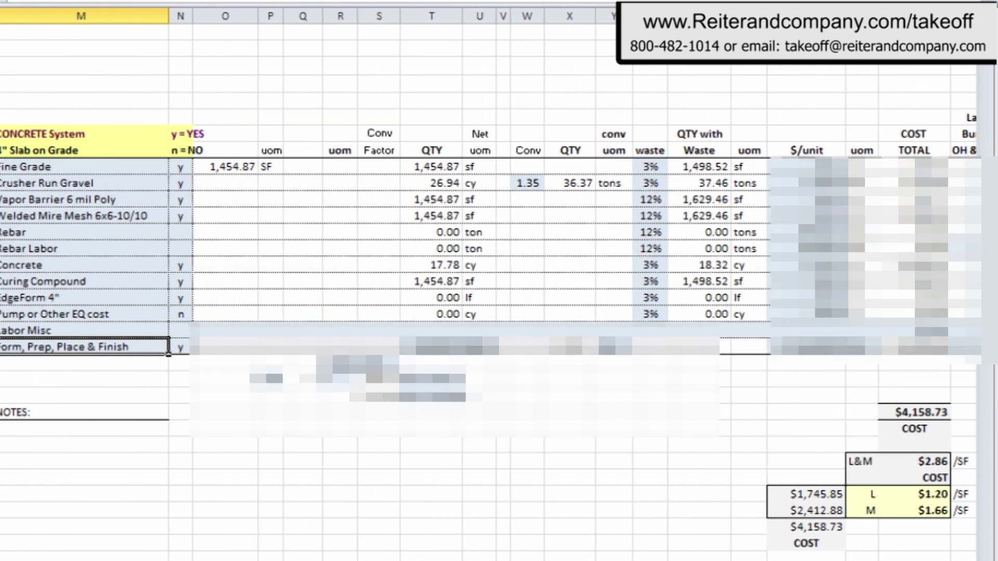
scroll(499, 281, right, 5)
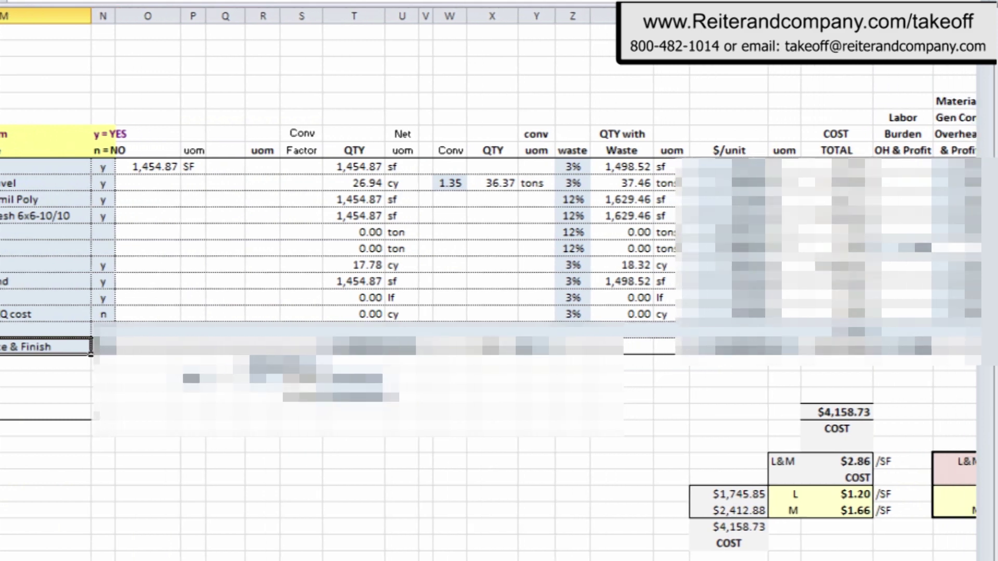
scroll(499, 281, right, 2)
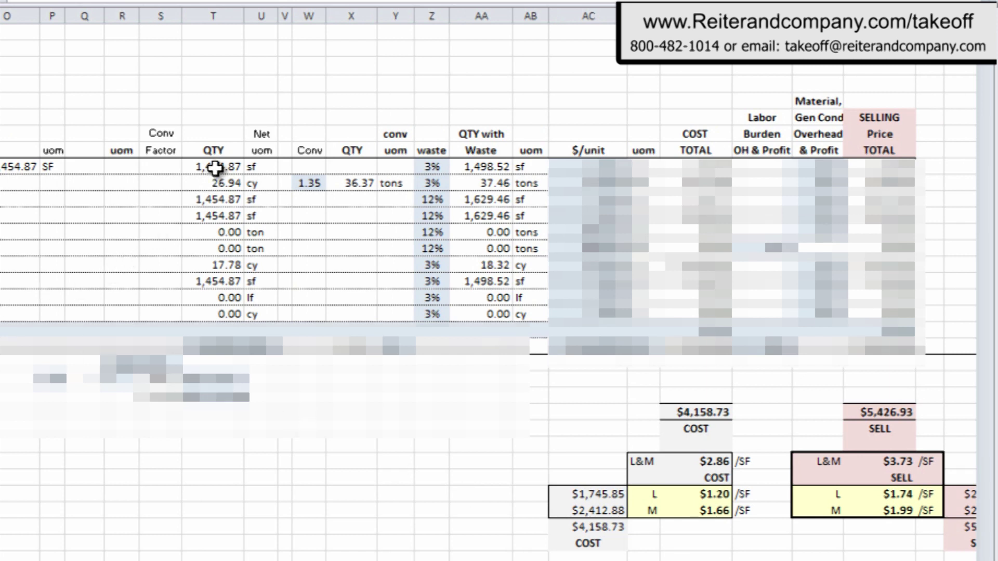
drag(207, 167, 210, 350)
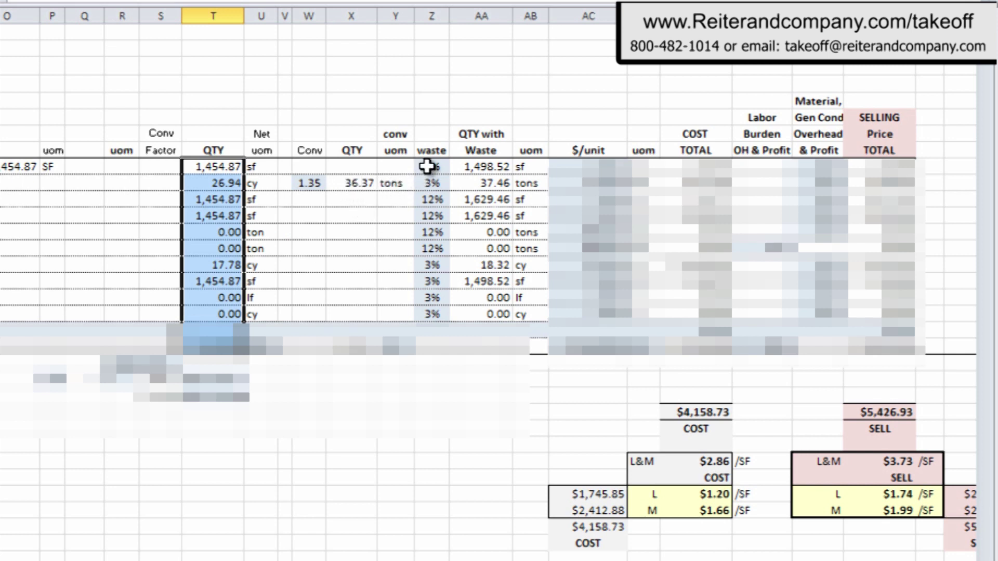
drag(431, 168, 434, 310)
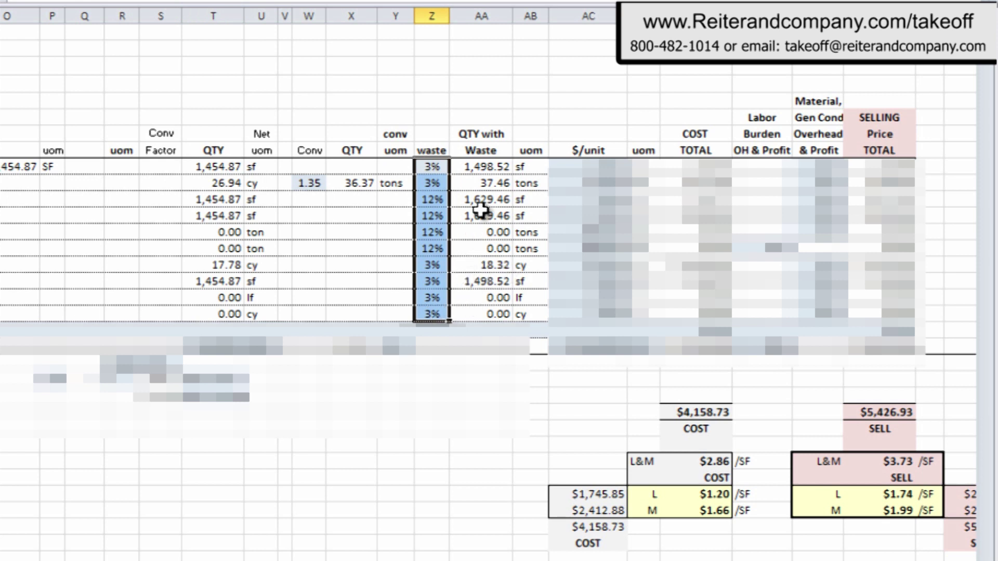
drag(499, 167, 507, 312)
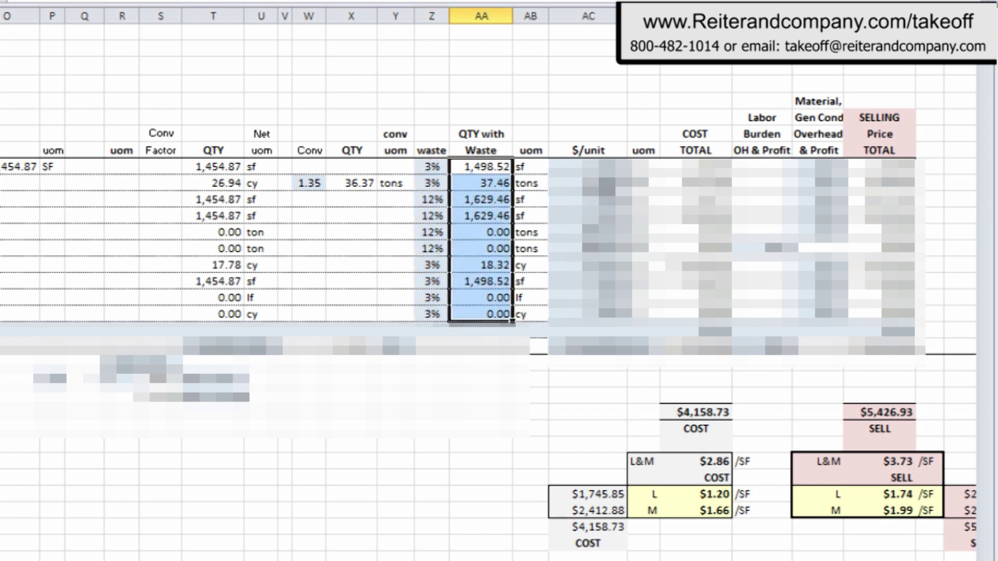
click(596, 151)
drag(595, 151, 592, 312)
Examine the crew makeup cells below the estimate and the crew production figures in its Form, Prep, Place & Finish row
click(160, 361)
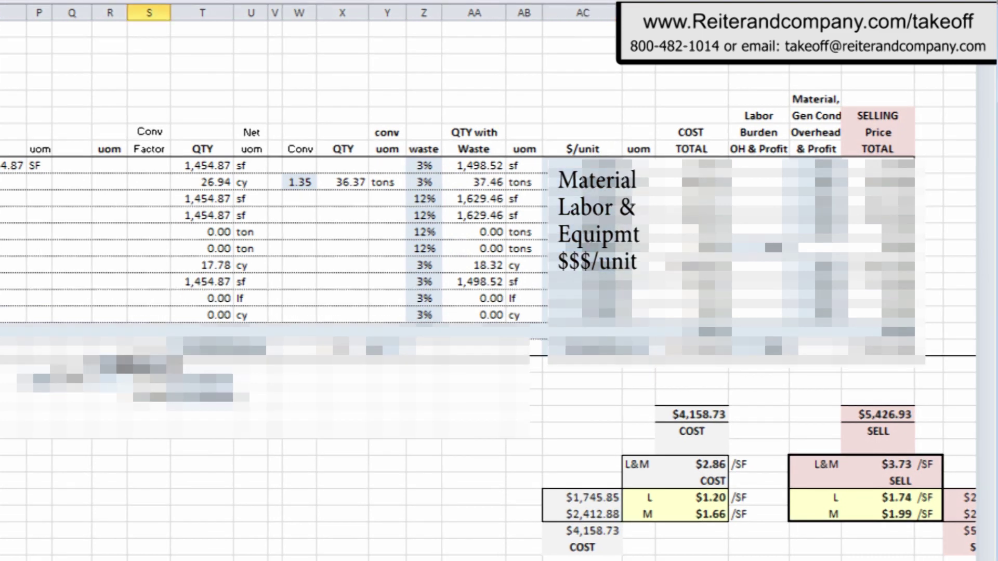
click(39, 381)
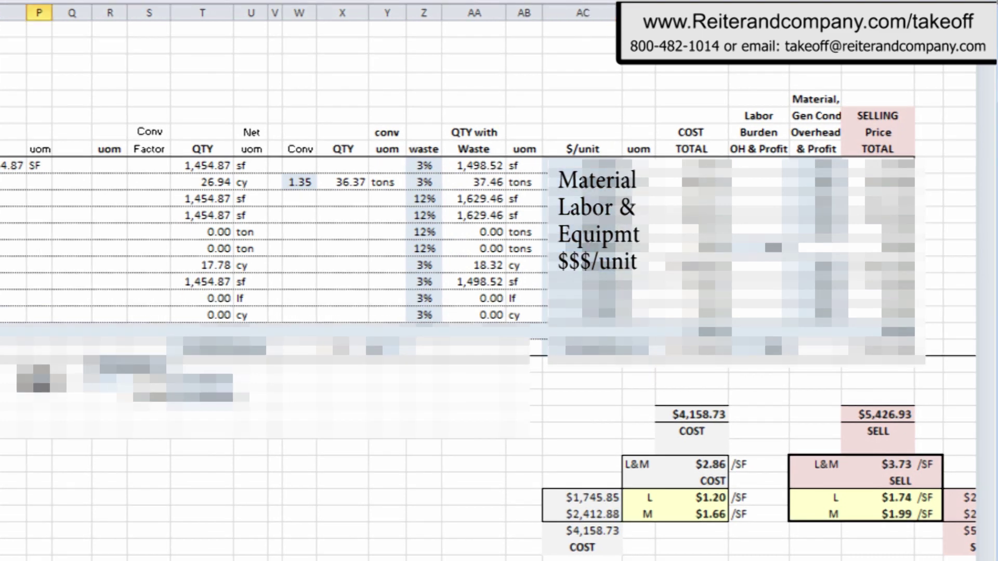
click(110, 382)
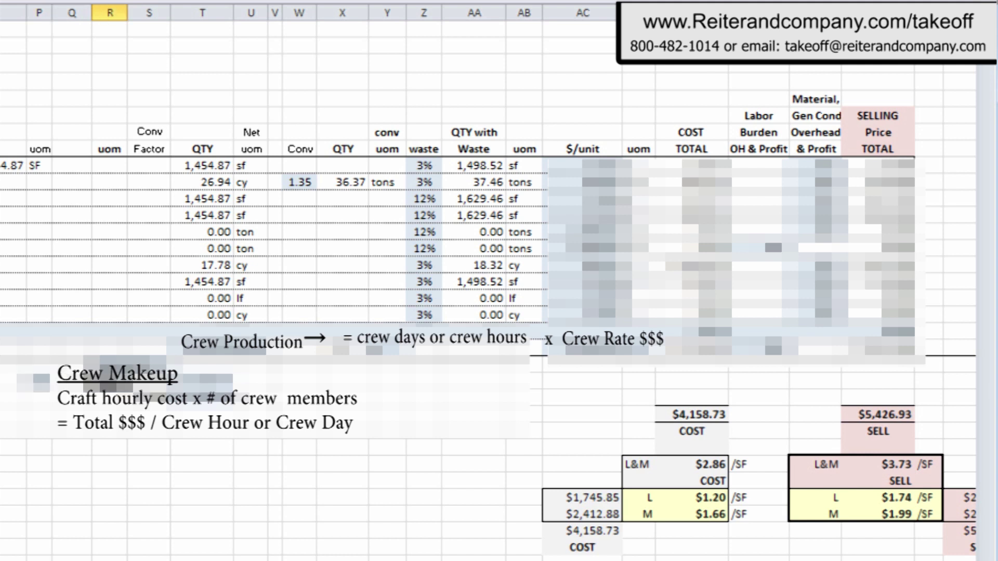
click(149, 382)
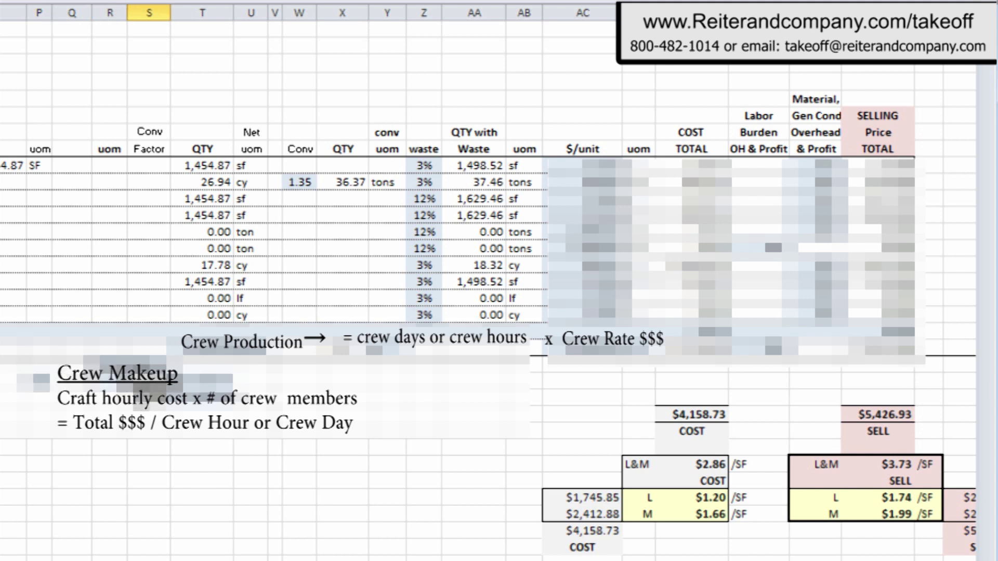
click(203, 382)
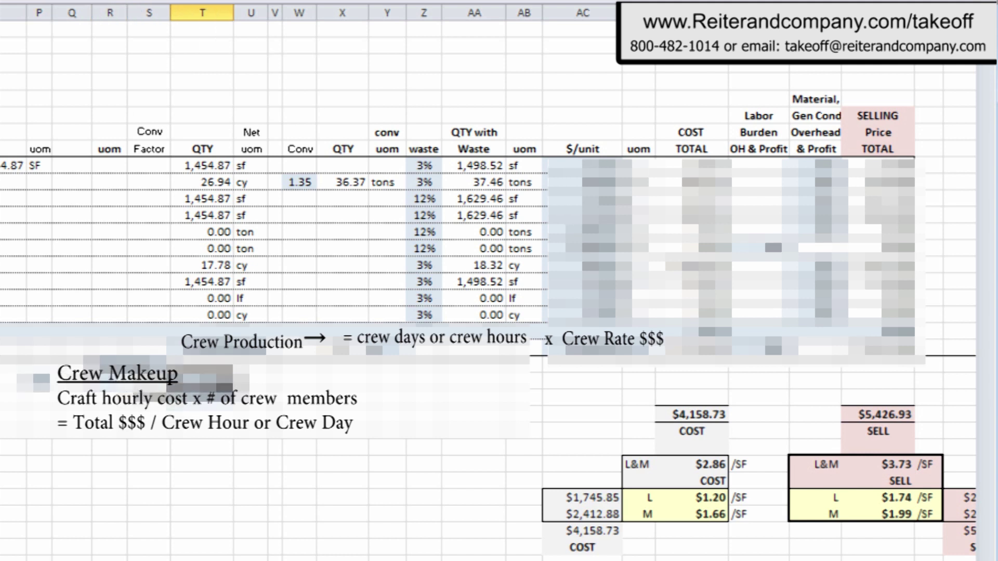
click(202, 401)
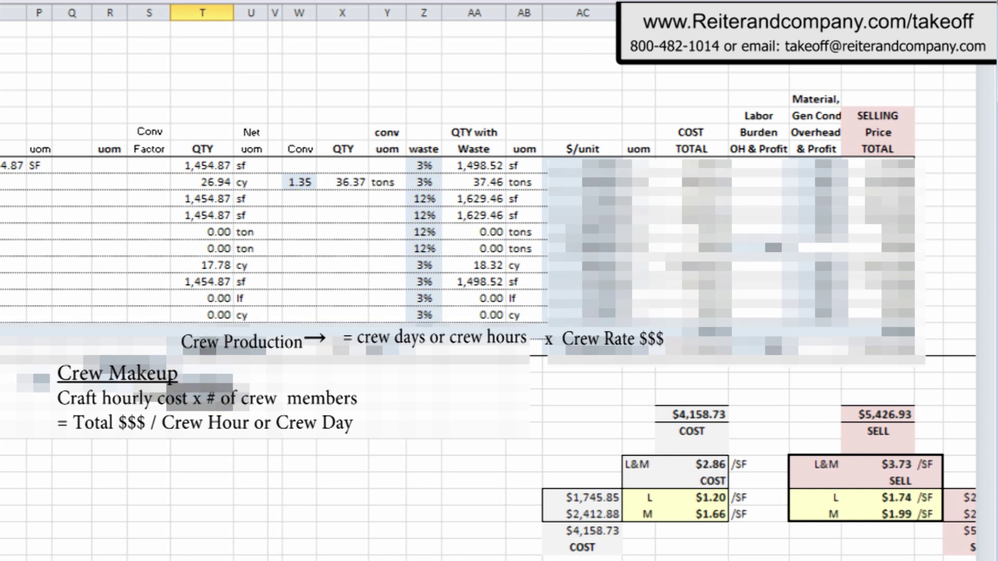
click(250, 347)
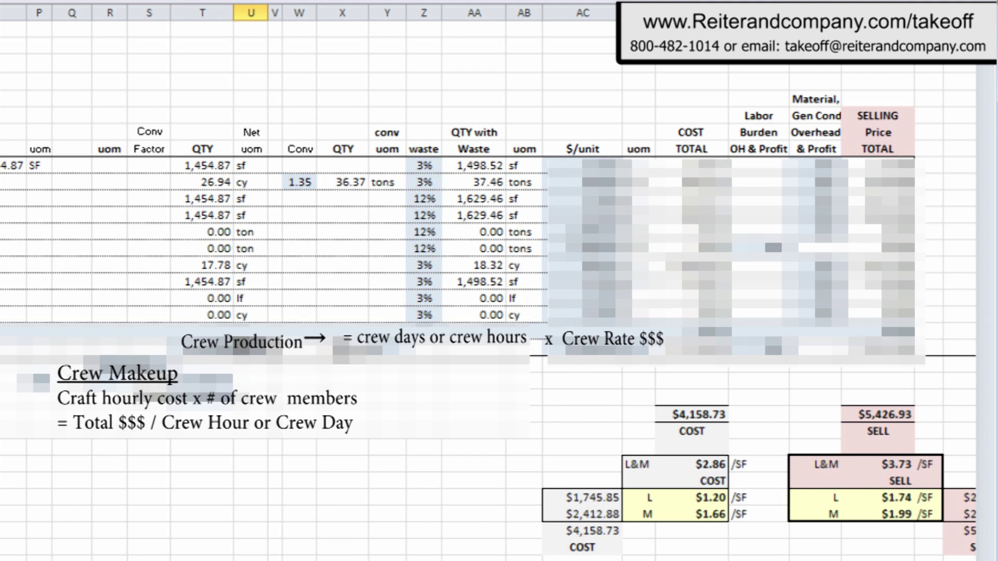
click(387, 347)
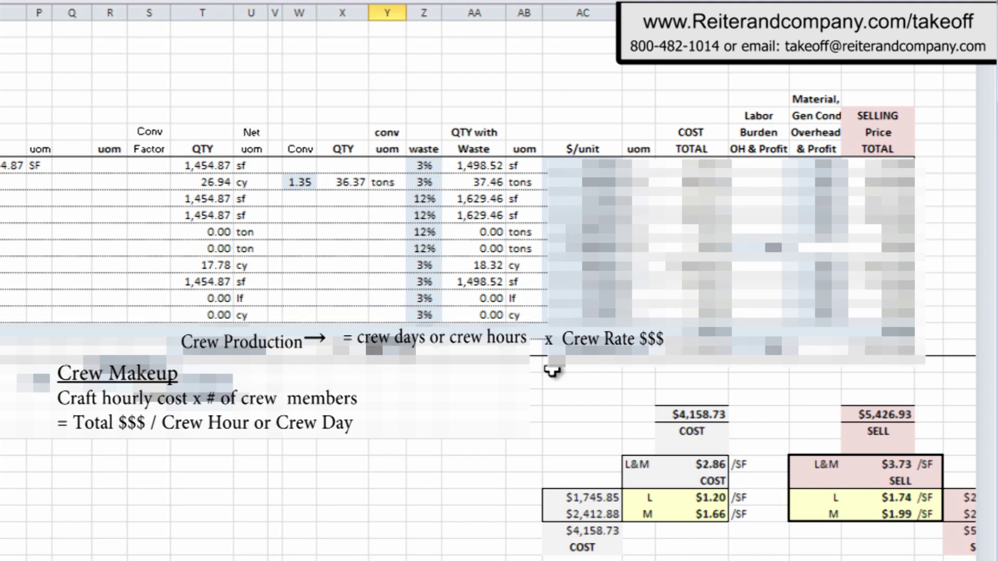
click(149, 397)
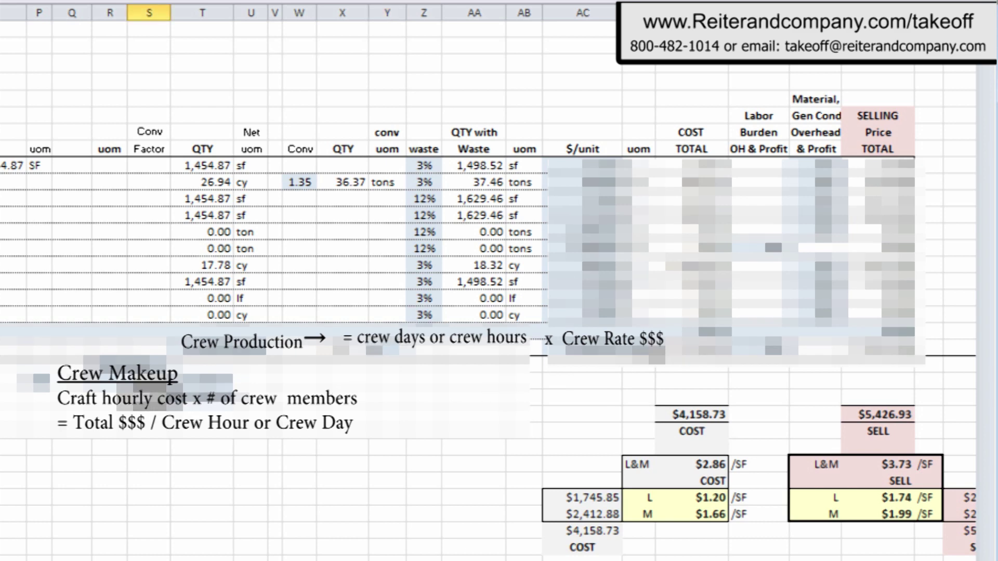
click(574, 390)
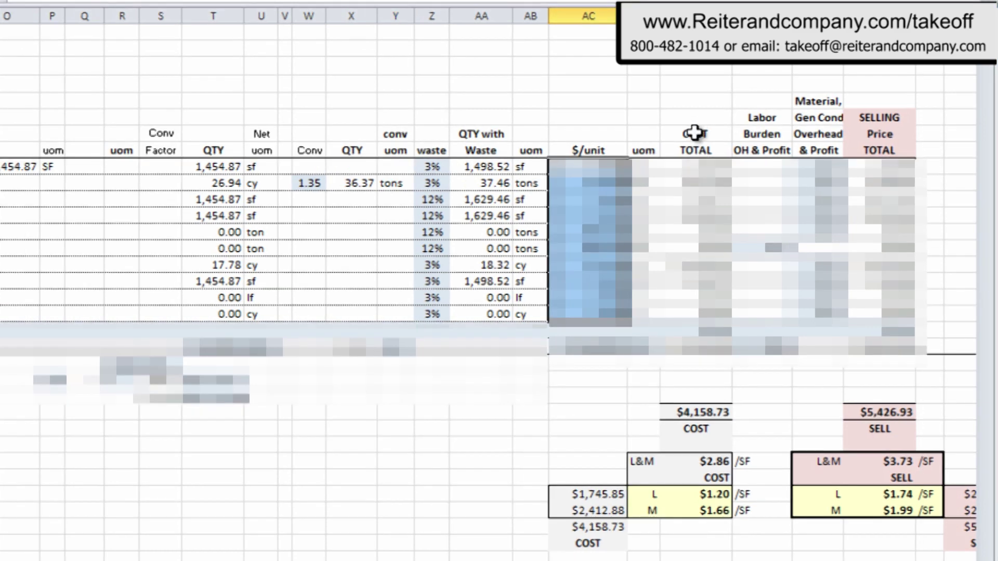
Examine the slab estimate's COST TOTAL, Labor Burden OH & Profit, Material, Gen Cond Overhead & Profit, and SELLING Price TOTAL columns
click(691, 132)
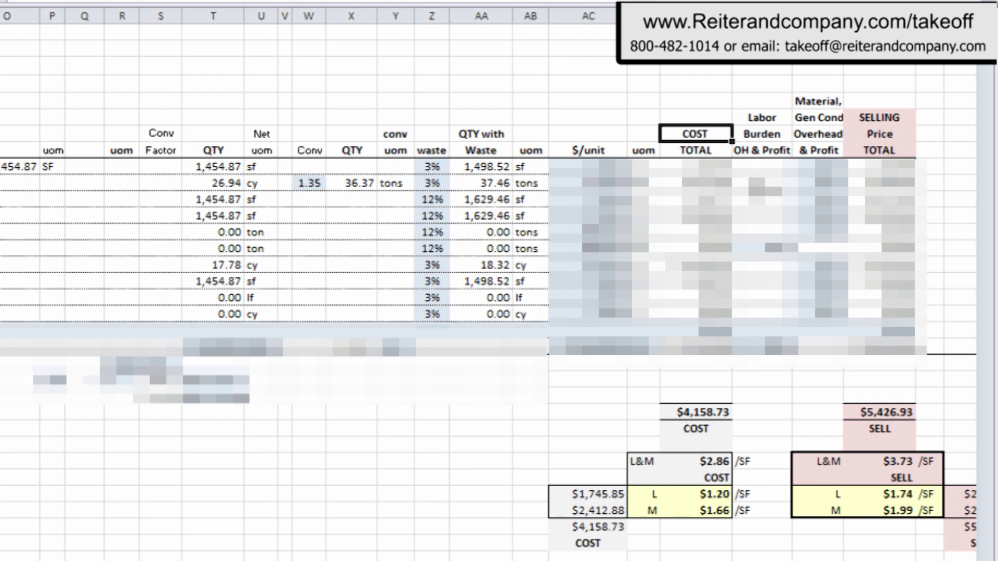
click(765, 249)
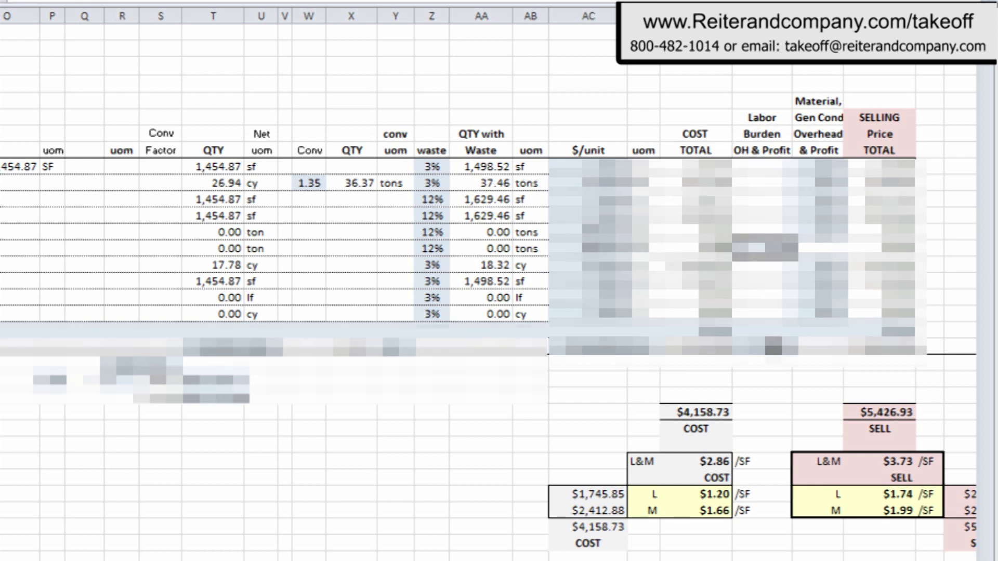
click(774, 347)
drag(823, 166, 823, 314)
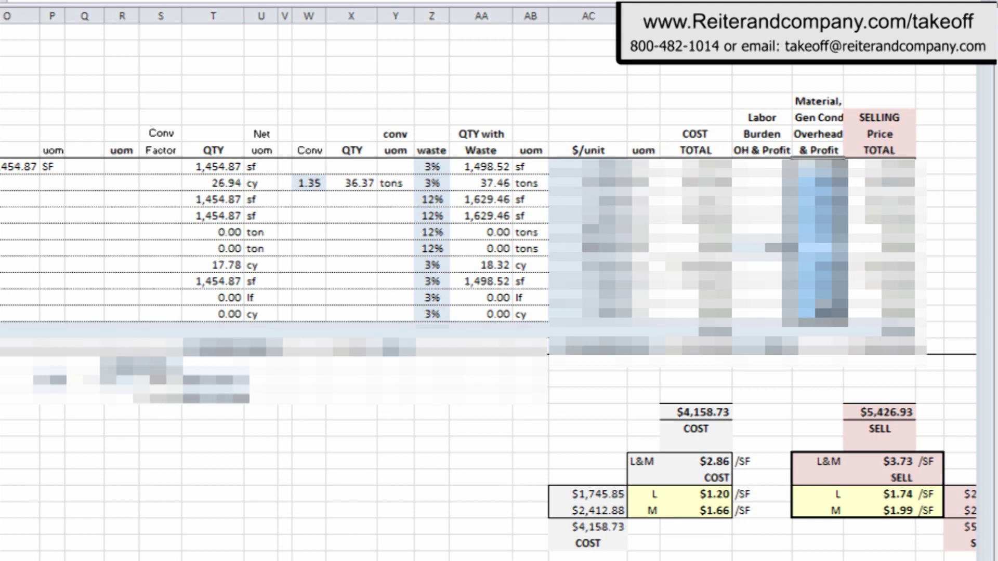
click(876, 119)
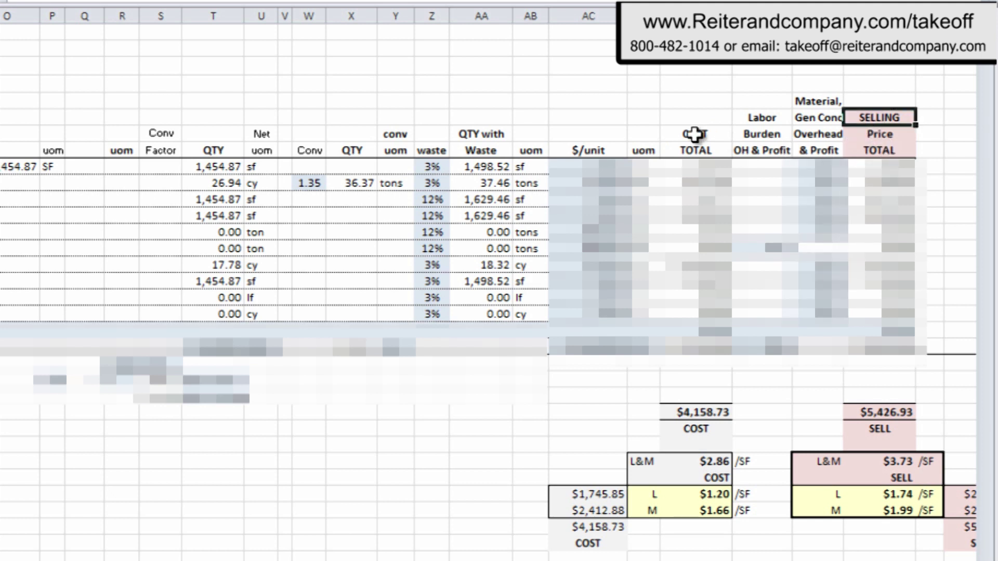
click(675, 134)
click(859, 118)
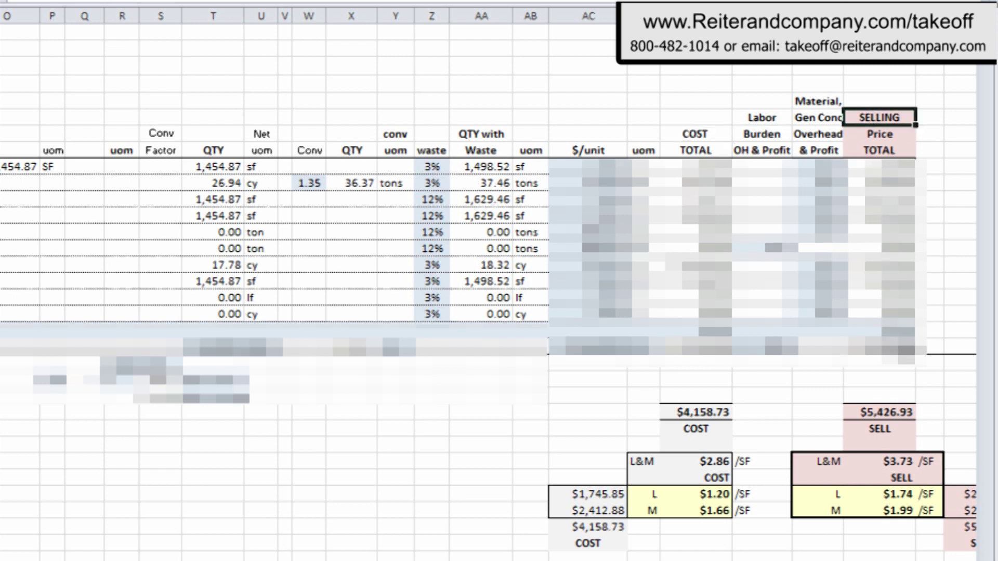
Review the slab's total COST and SELL amounts and the combined labor and material cost and selling price per SF
click(891, 414)
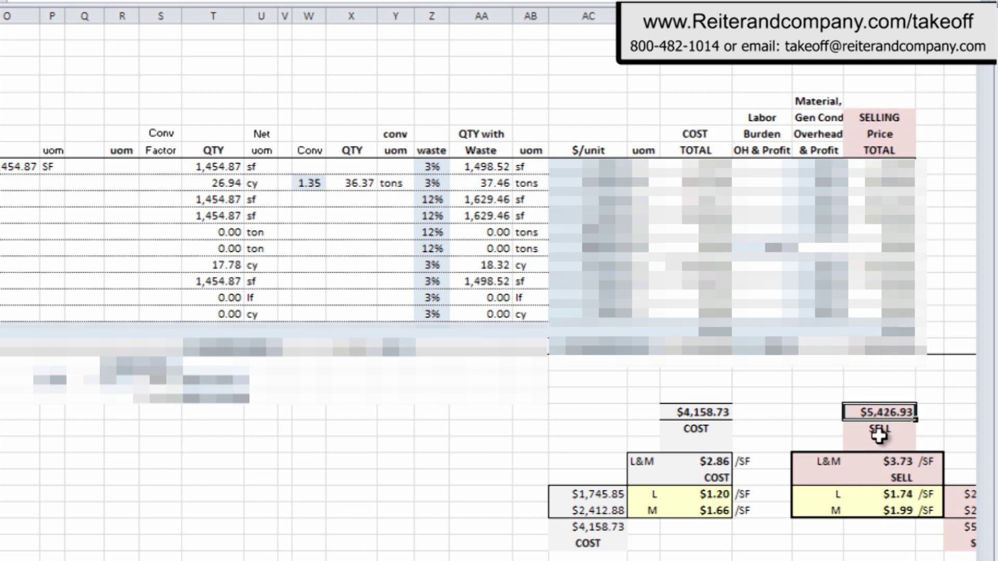
click(692, 415)
click(691, 427)
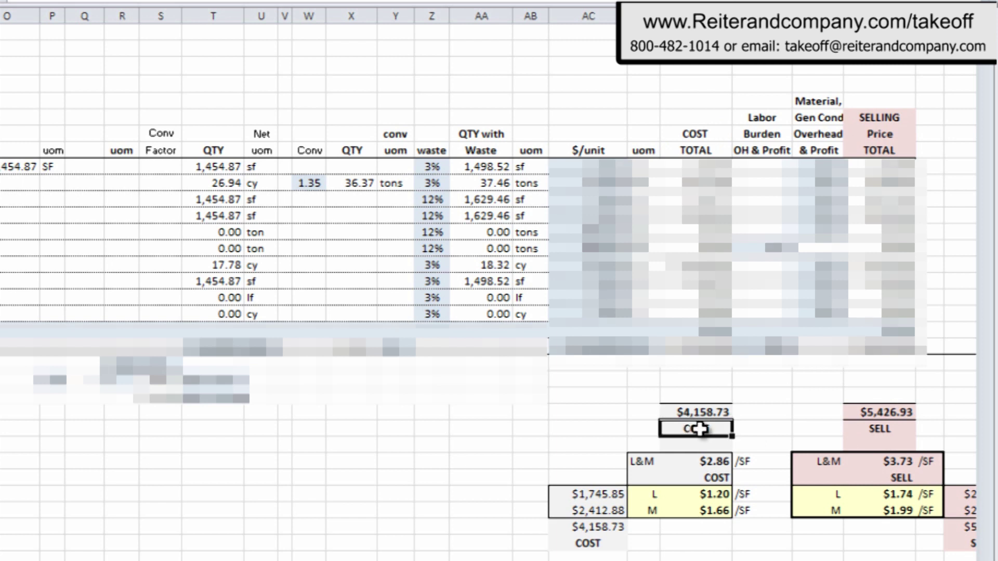
click(721, 462)
click(717, 476)
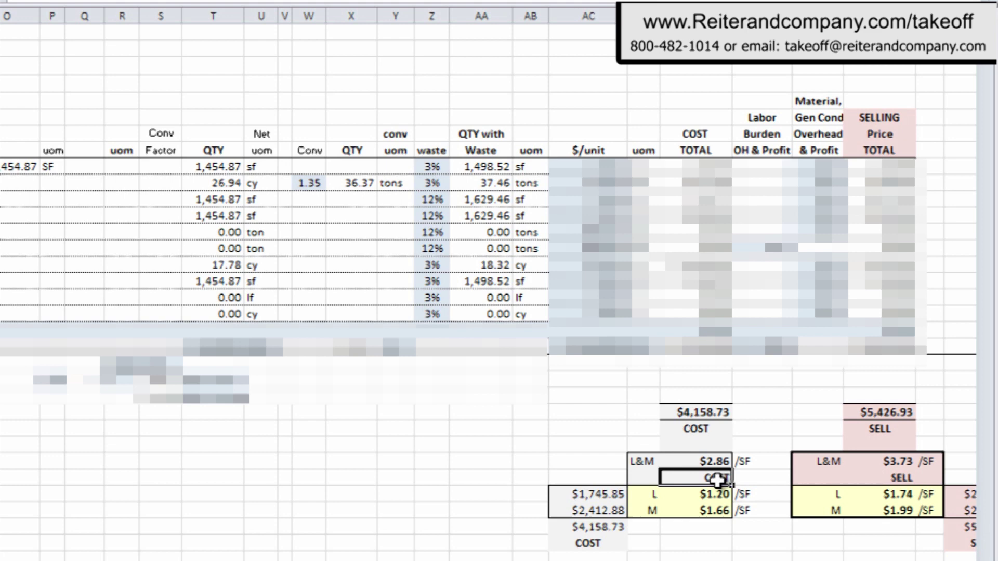
click(892, 462)
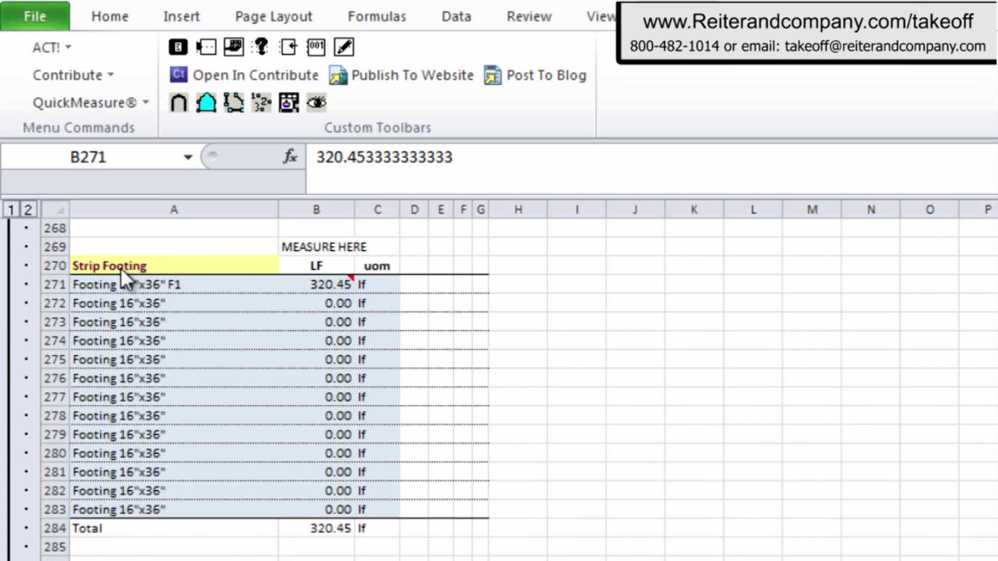
Examine the Strip Footing section's Footing 16"x36" F1 row and its measured length
click(124, 266)
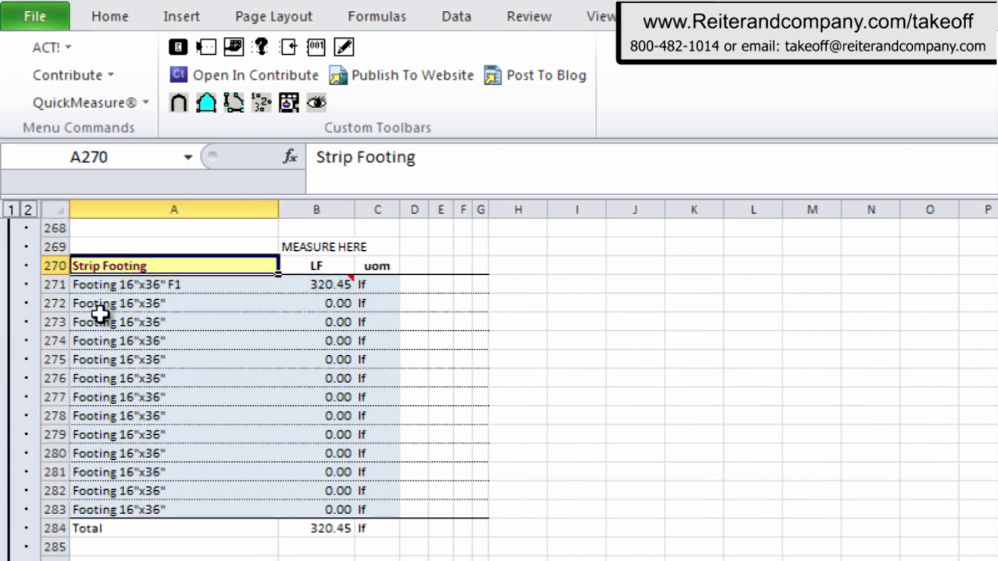
click(102, 285)
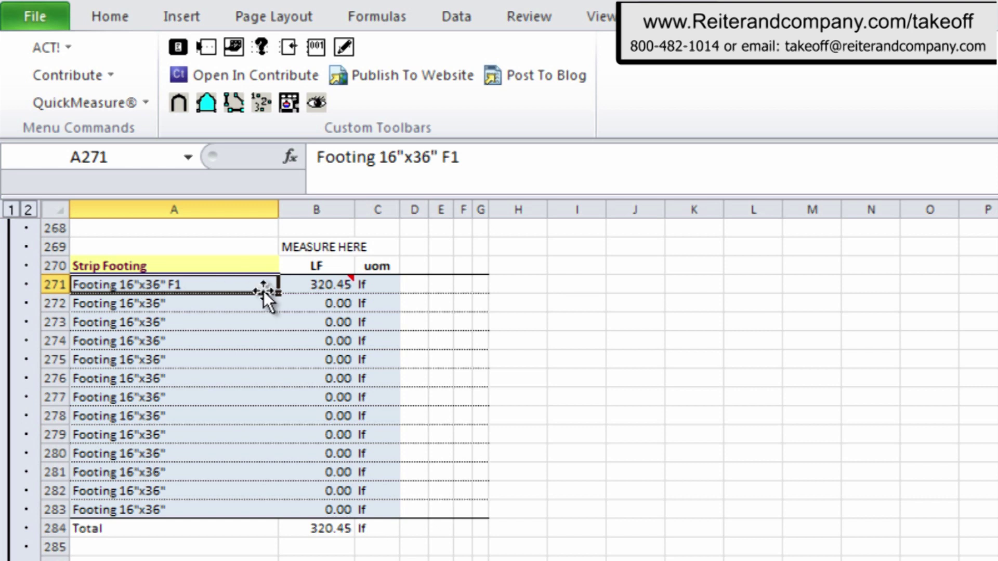
click(328, 285)
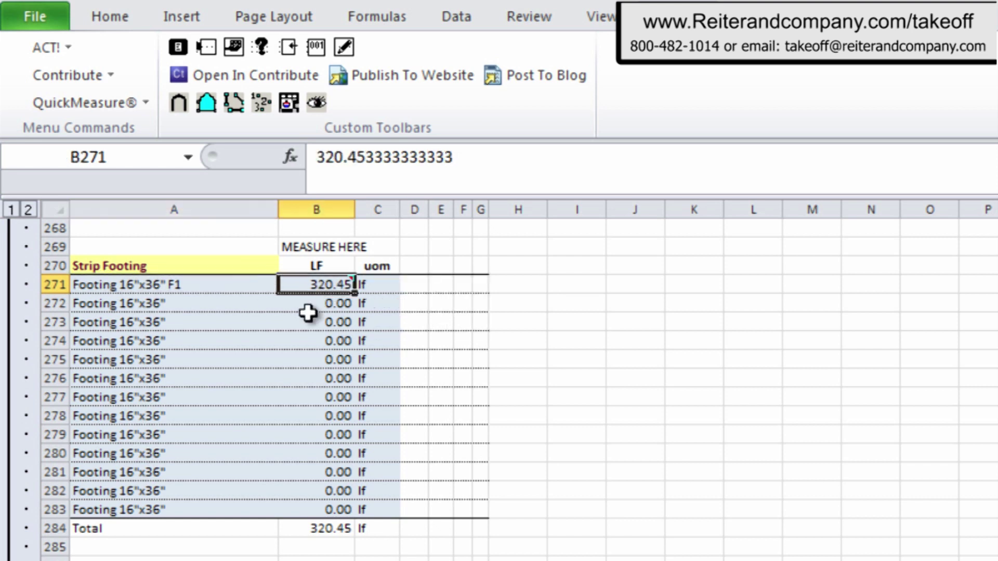
Load cells B271:B276 for line takeoff, measure a second Footing 16"x36" line about 34.8 ft long on the plan, and return it to the spreadsheet
drag(322, 285, 318, 383)
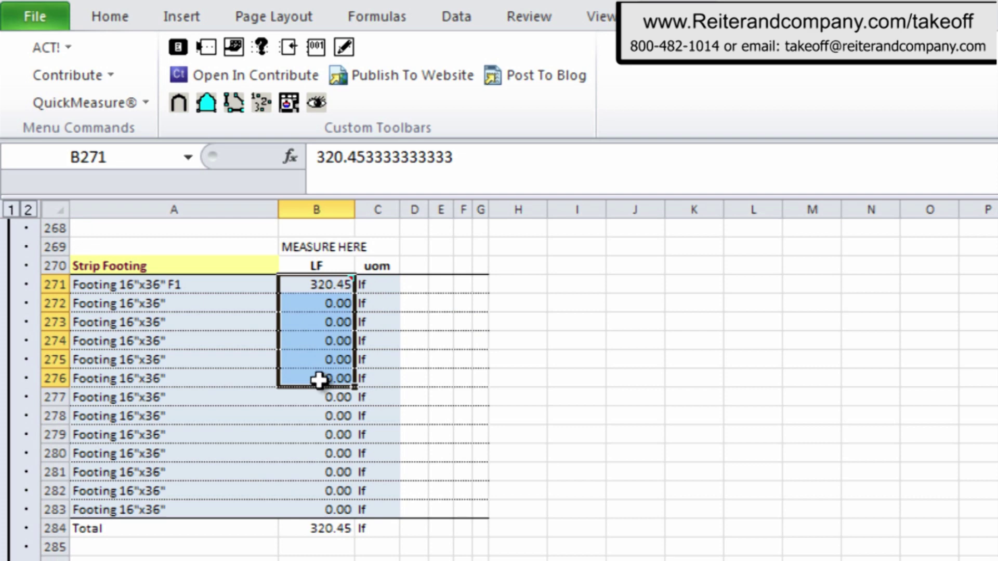
click(178, 103)
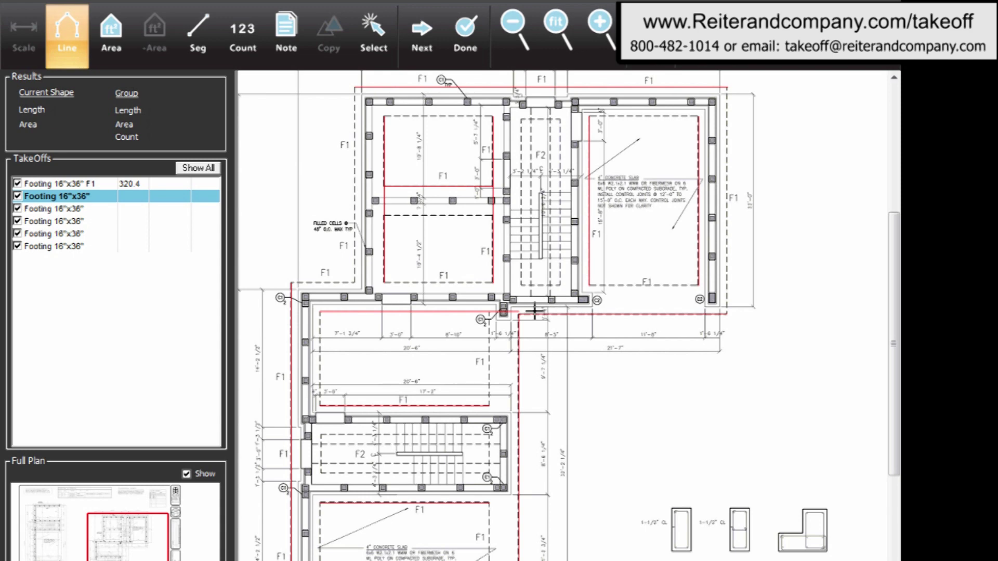
drag(454, 432, 449, 334)
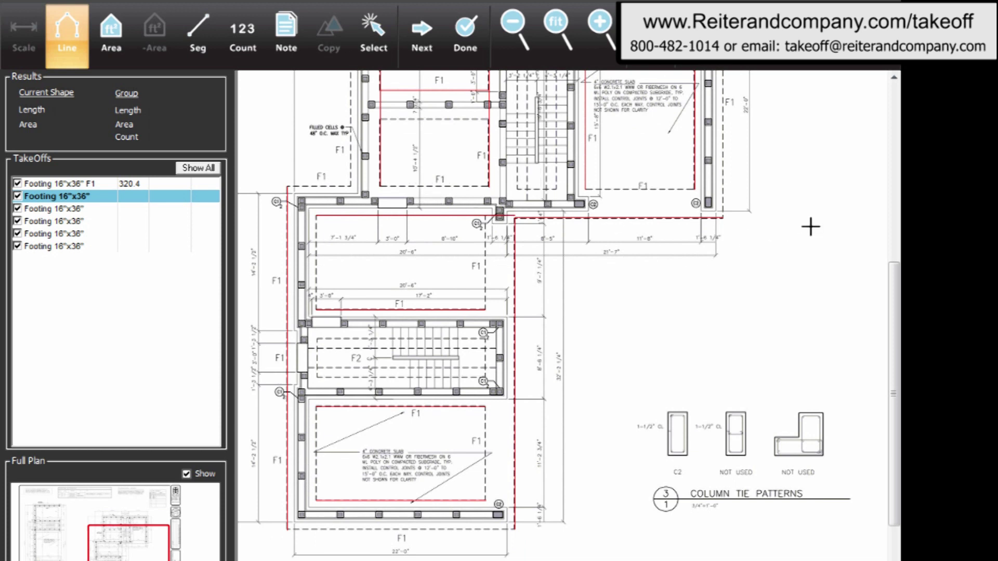
click(770, 185)
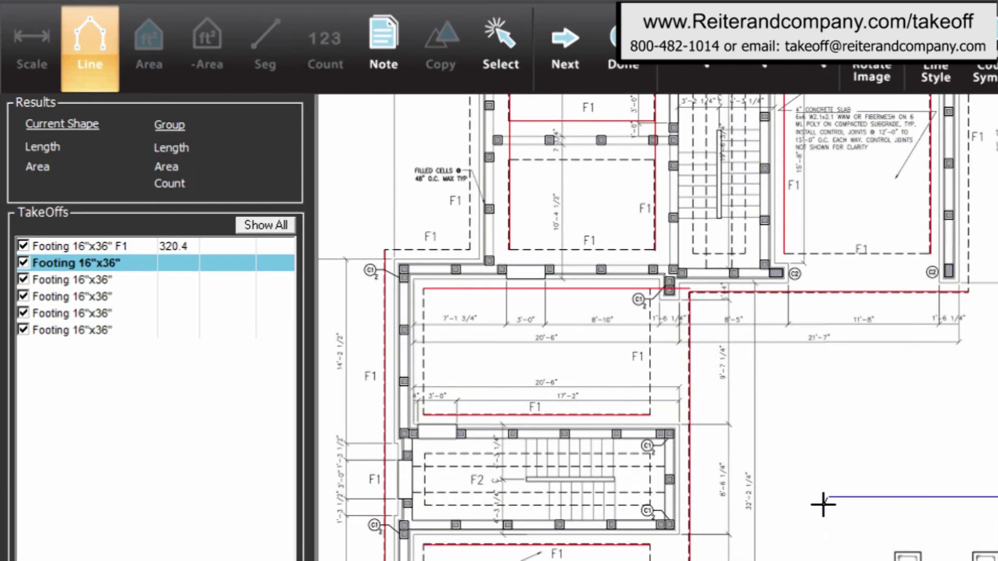
double_click(618, 377)
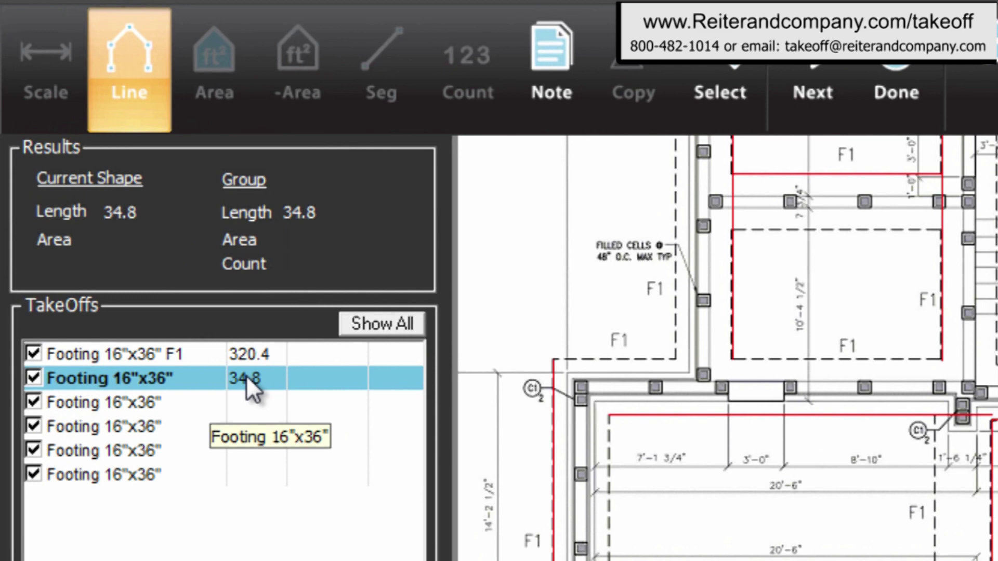
click(897, 83)
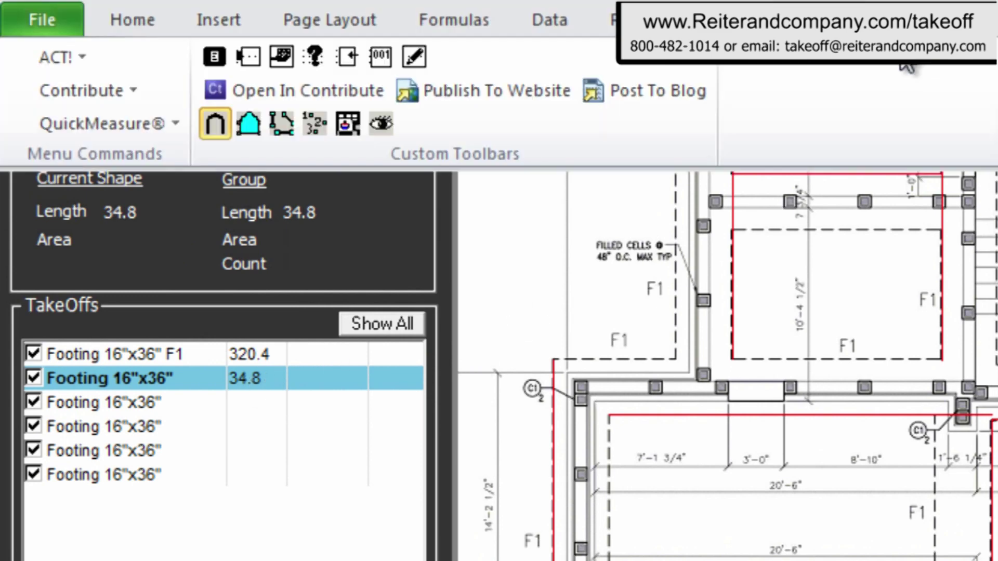
Check the measured lengths in the first two Footing 16"x36" rows and the strip footing total in B284
click(382, 338)
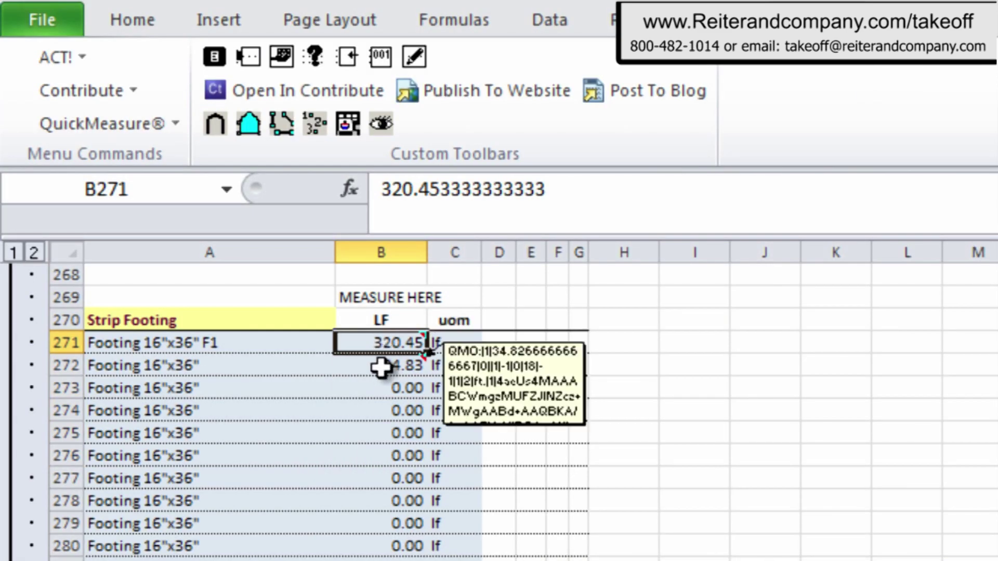
click(383, 365)
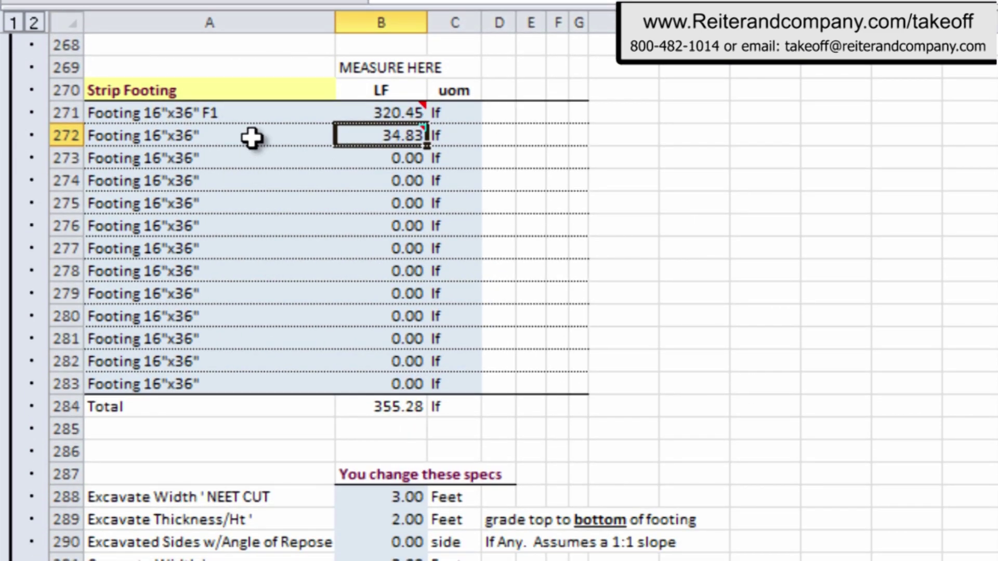
click(382, 408)
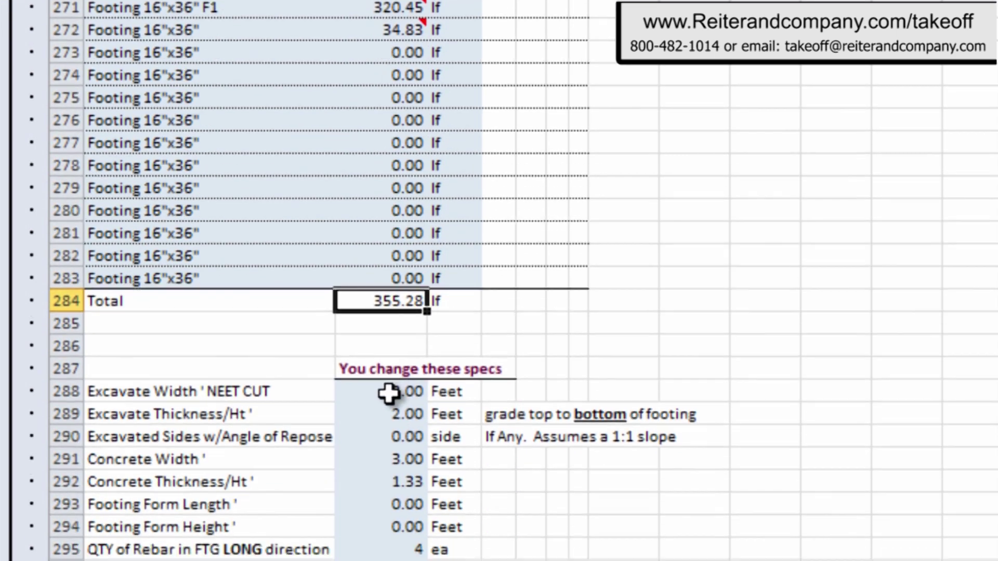
Review the strip footing specs for excavation width, excavation thickness and excavated sides with angle of repose, including the slope note
click(389, 393)
drag(268, 386, 361, 399)
click(389, 391)
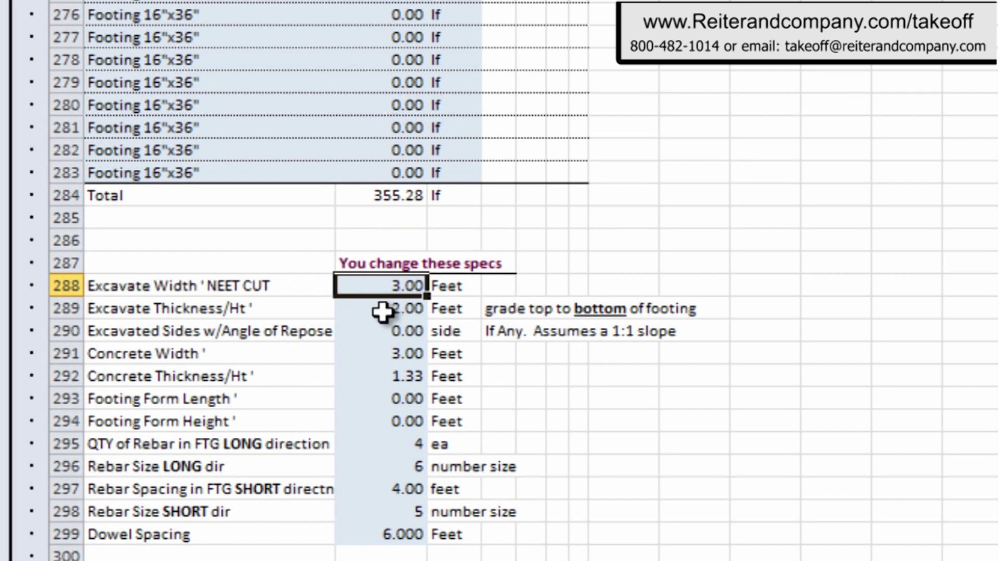
click(271, 310)
click(399, 311)
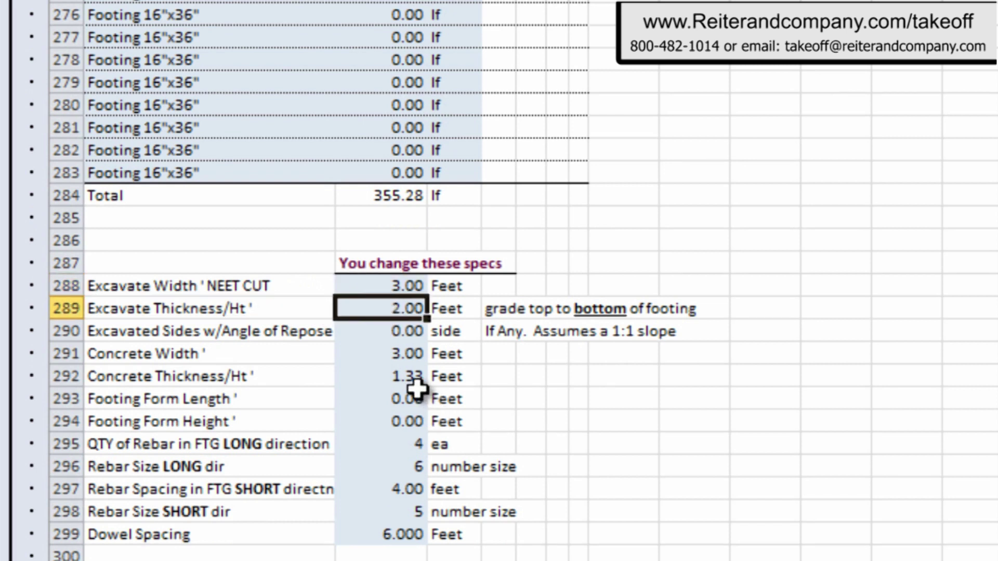
click(364, 335)
click(498, 331)
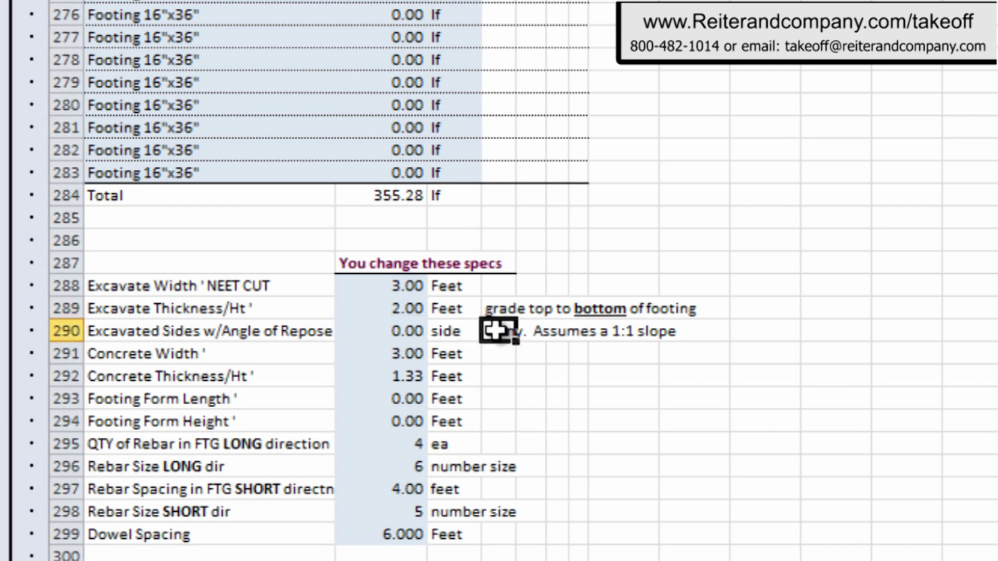
Review the strip footing specs for concrete width, concrete thickness, footing form length and footing form height
click(403, 353)
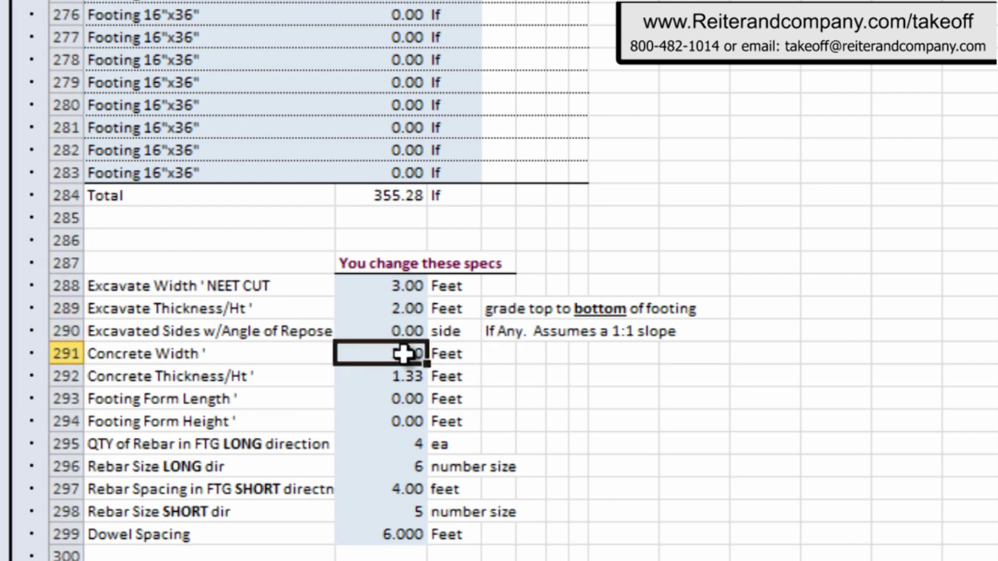
click(361, 375)
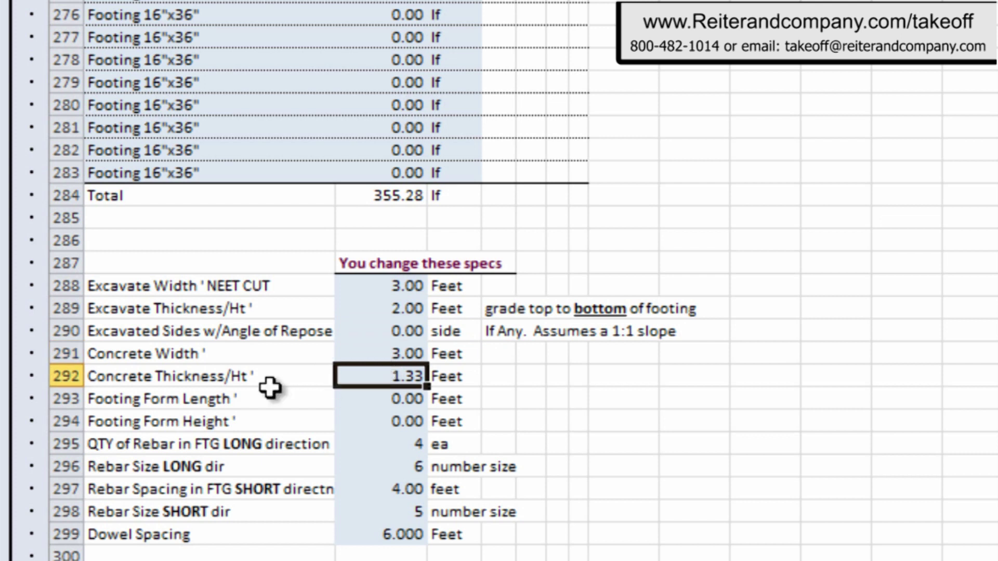
click(385, 399)
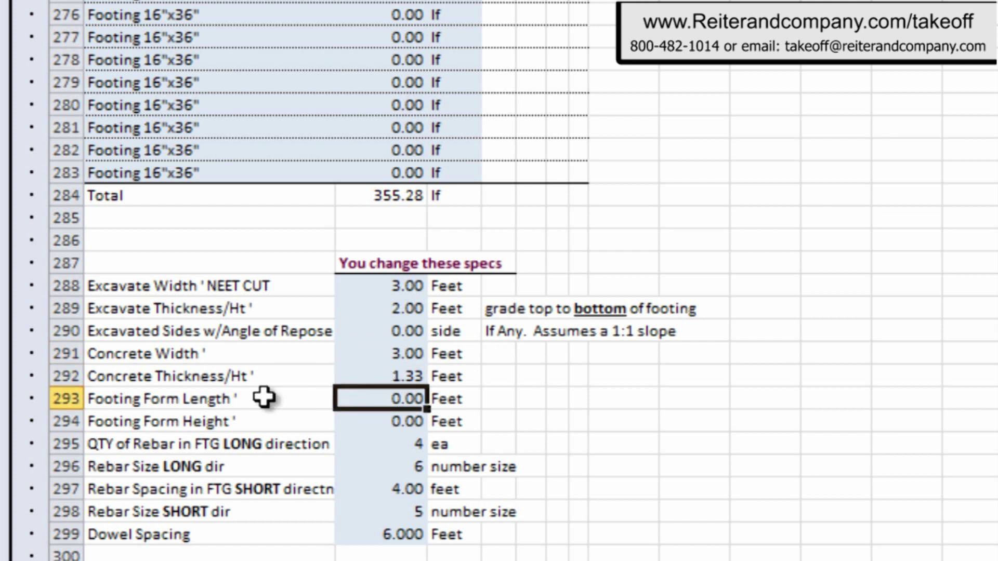
click(393, 418)
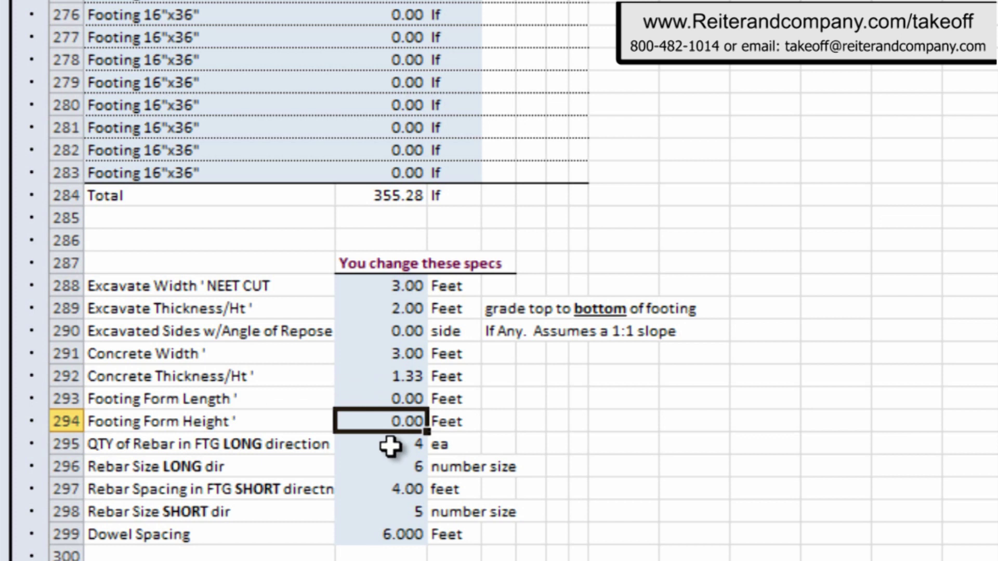
Review the strip footing's long-direction rebar quantity and size, short-direction rebar spacing and size, and dowel spacing
click(389, 446)
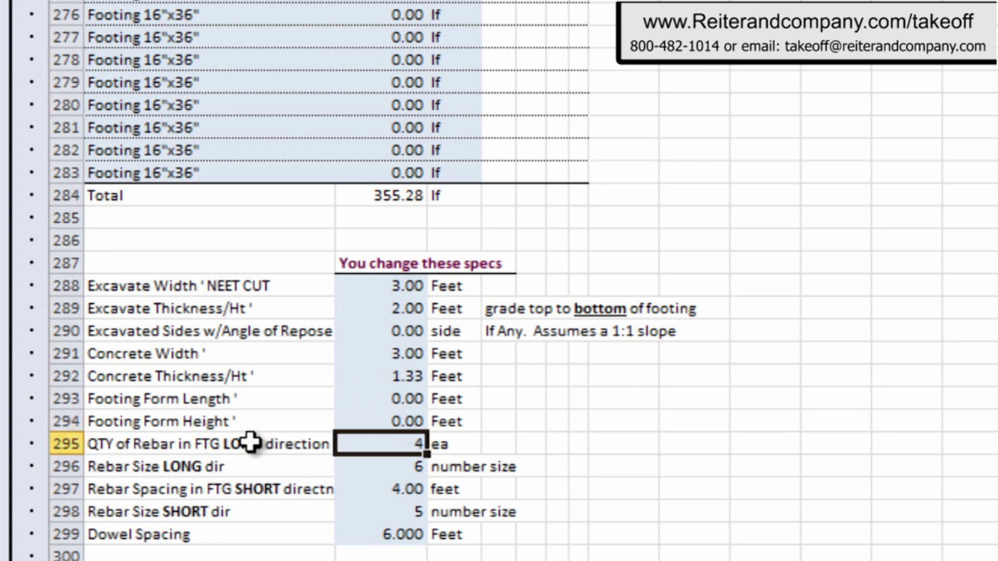
click(394, 468)
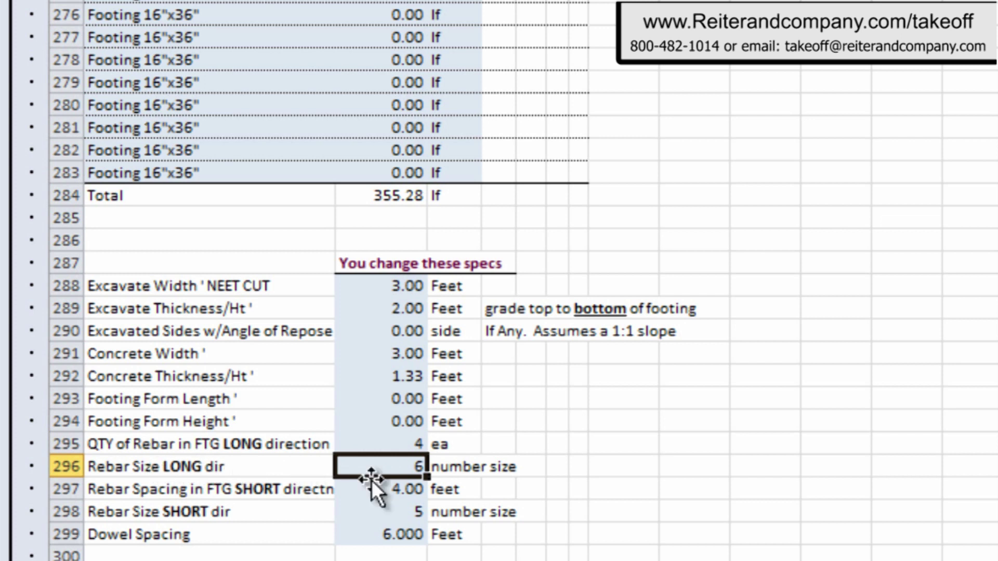
click(388, 495)
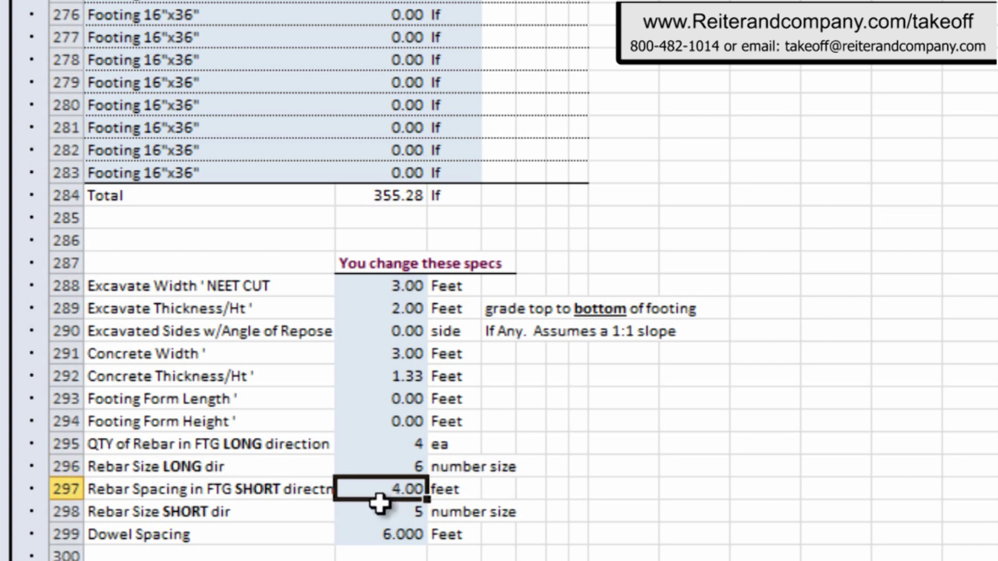
click(389, 517)
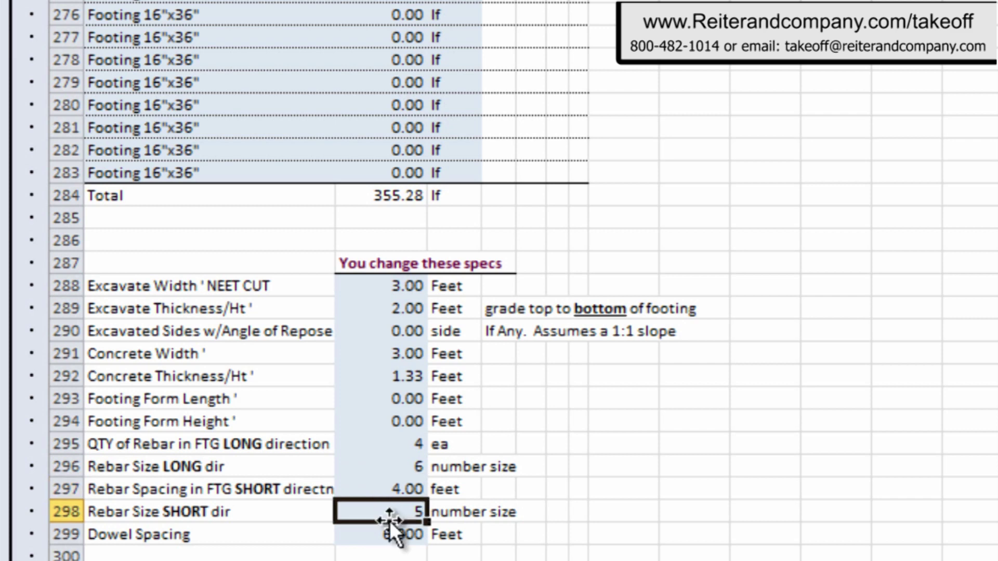
click(391, 529)
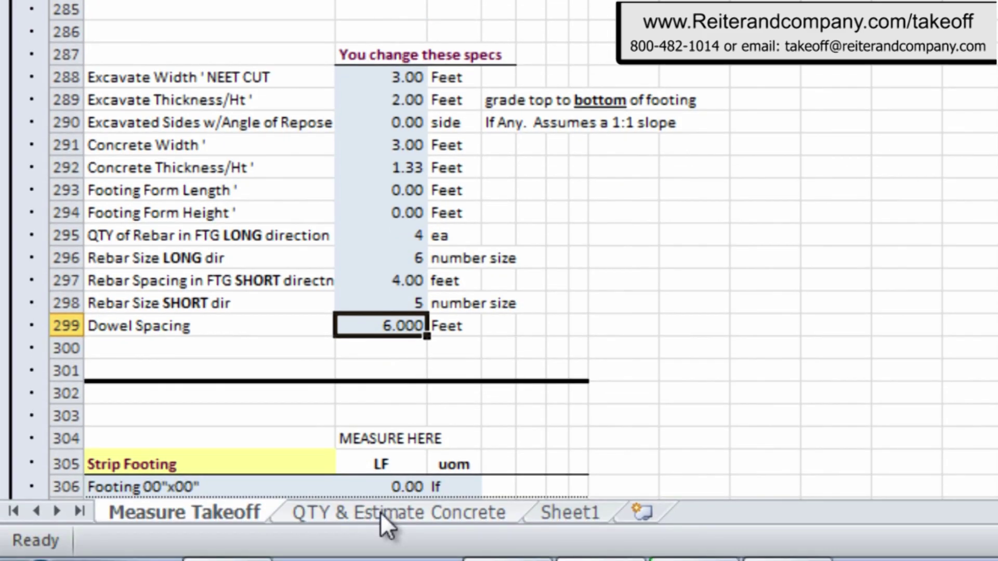
Open the QTY & Estimate Concrete sheet and review the strip footing lengths and the specs carried over in column B
click(379, 512)
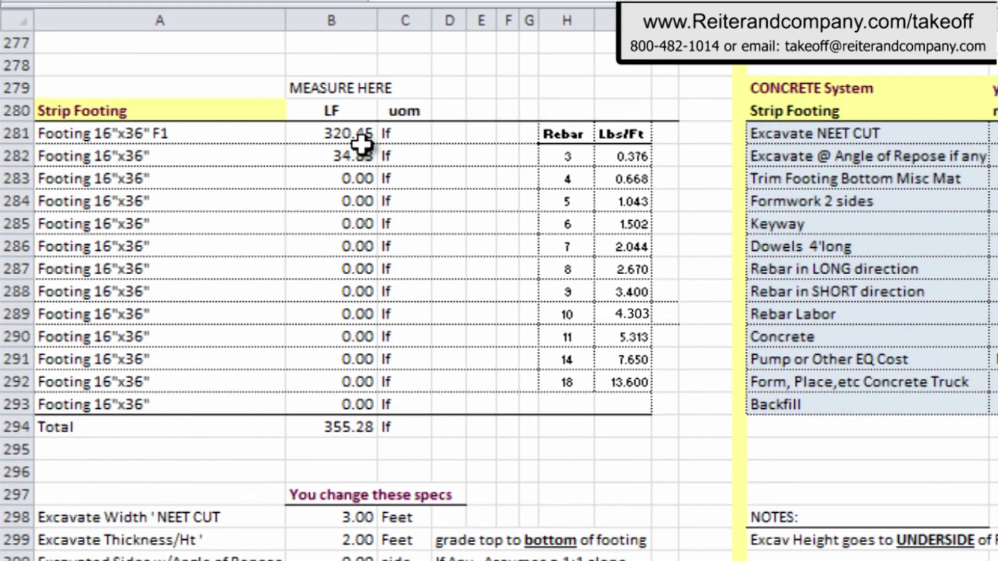
drag(362, 141, 328, 314)
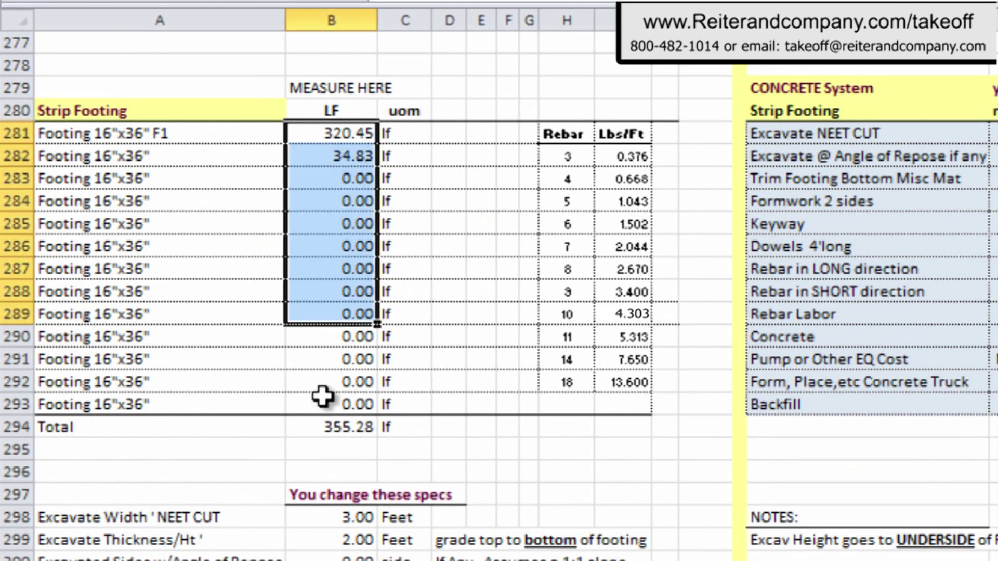
click(331, 450)
drag(248, 390, 253, 551)
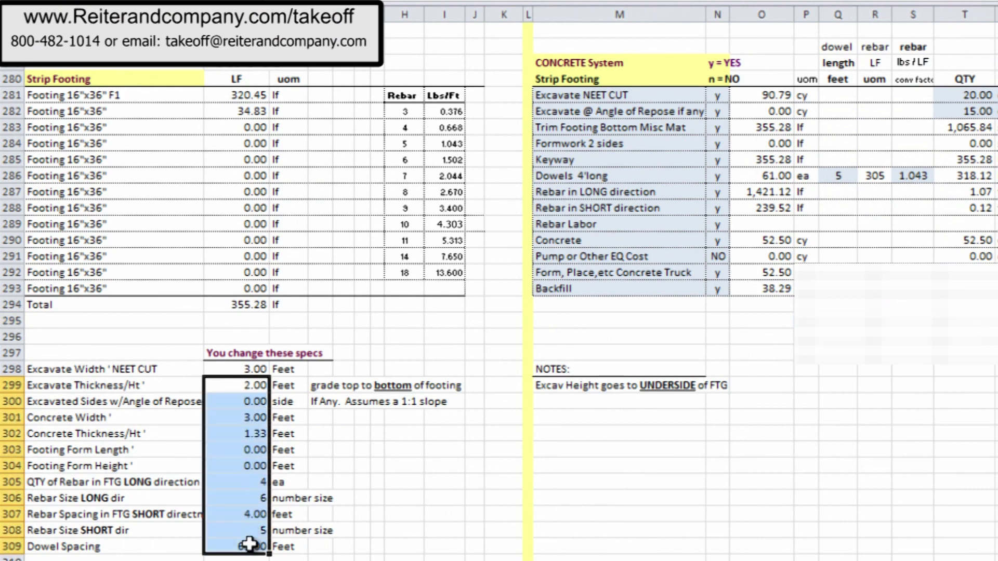
click(253, 552)
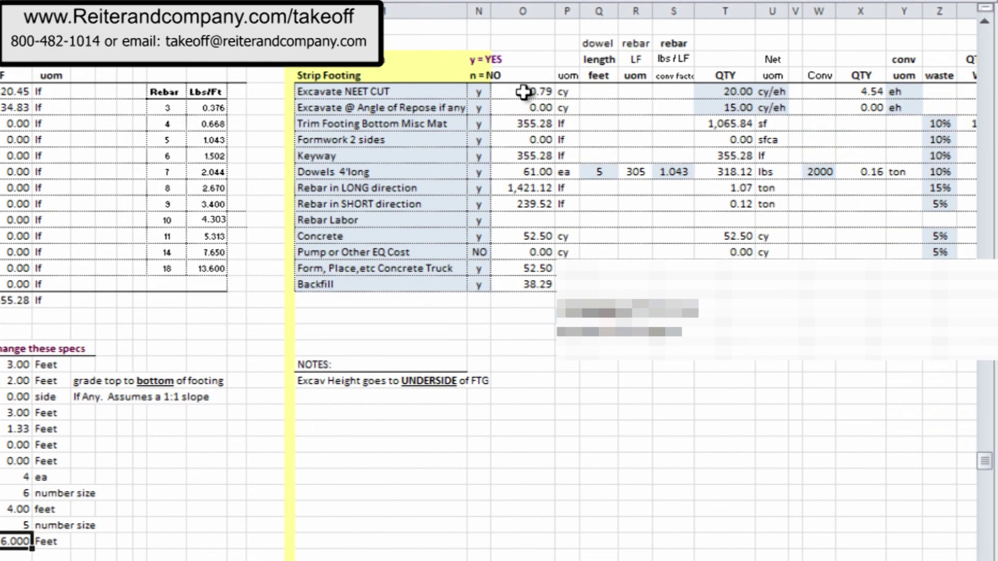
Review the strip footing quantities in column O for the concrete system items from Excavate NEET CUT through Backfill
drag(524, 92, 516, 282)
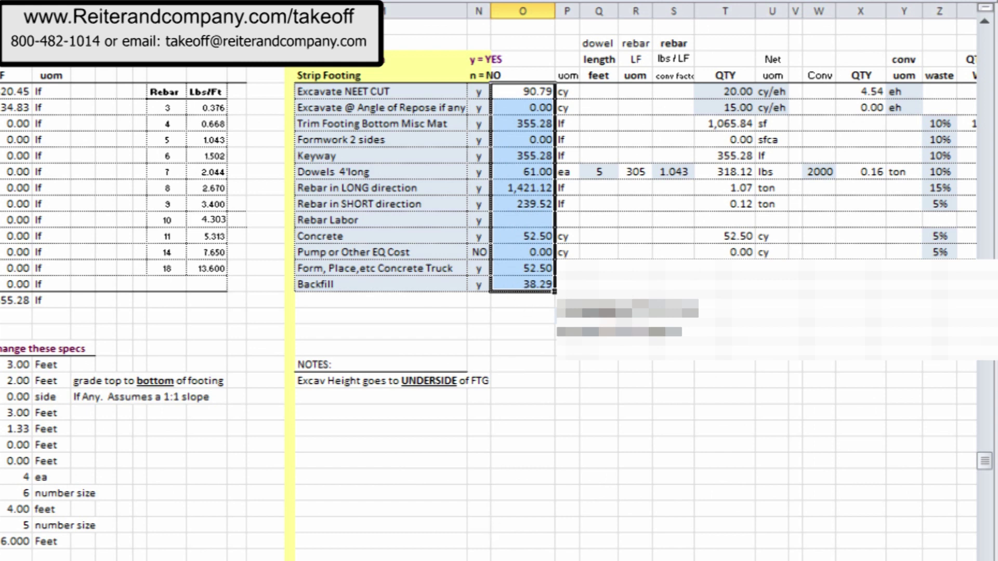
scroll(499, 281, right, 5)
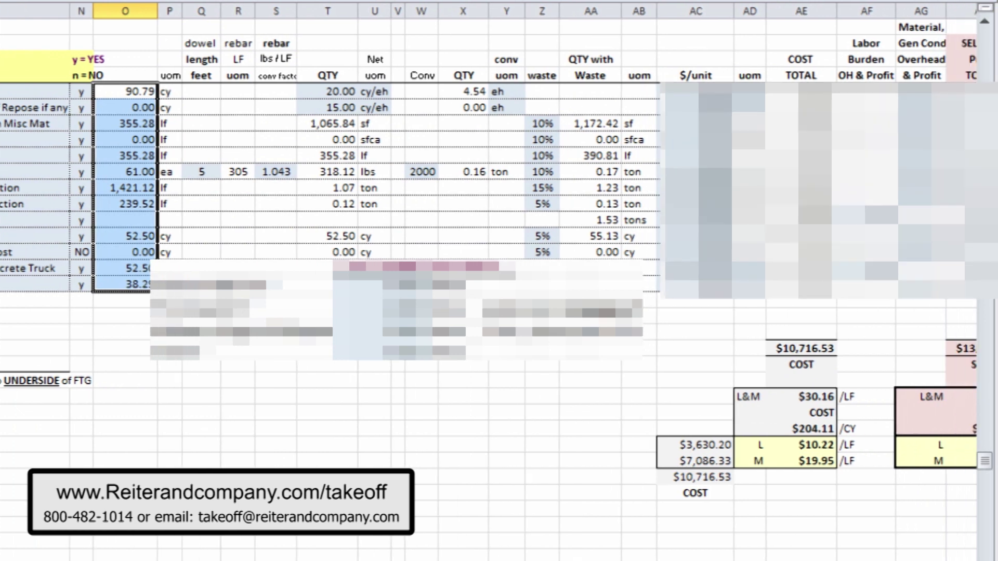
scroll(341, 381, right, 3)
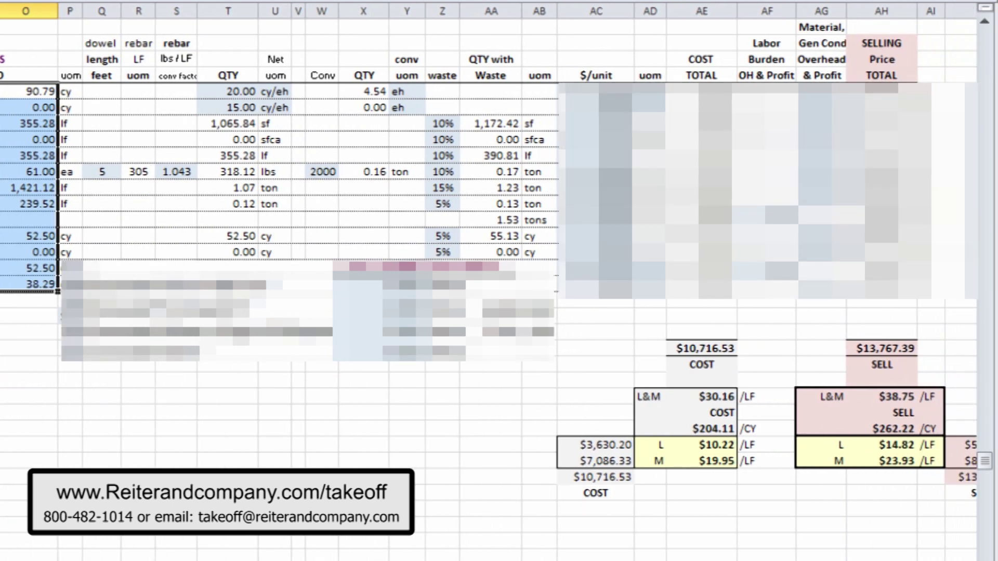
click(31, 137)
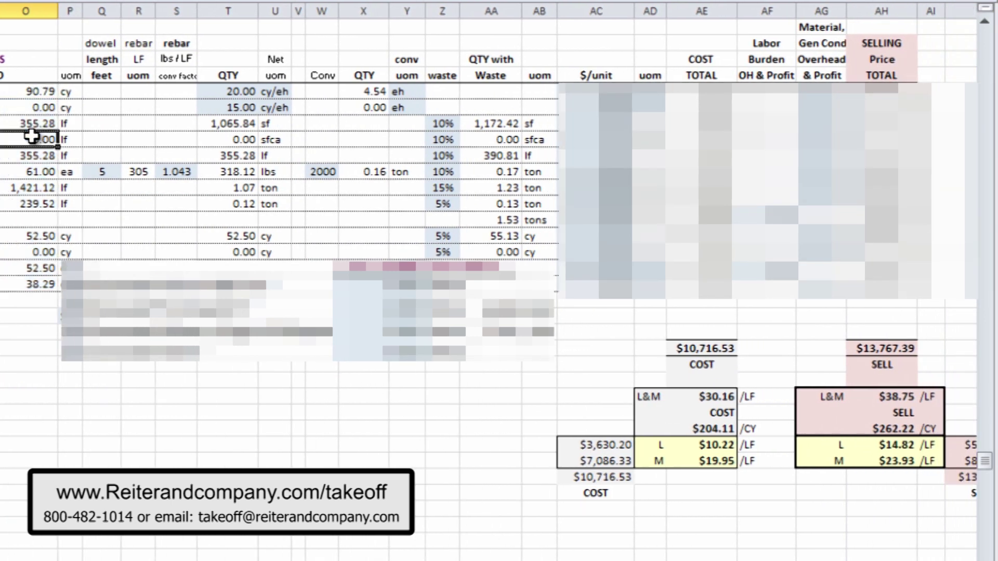
click(32, 188)
click(35, 270)
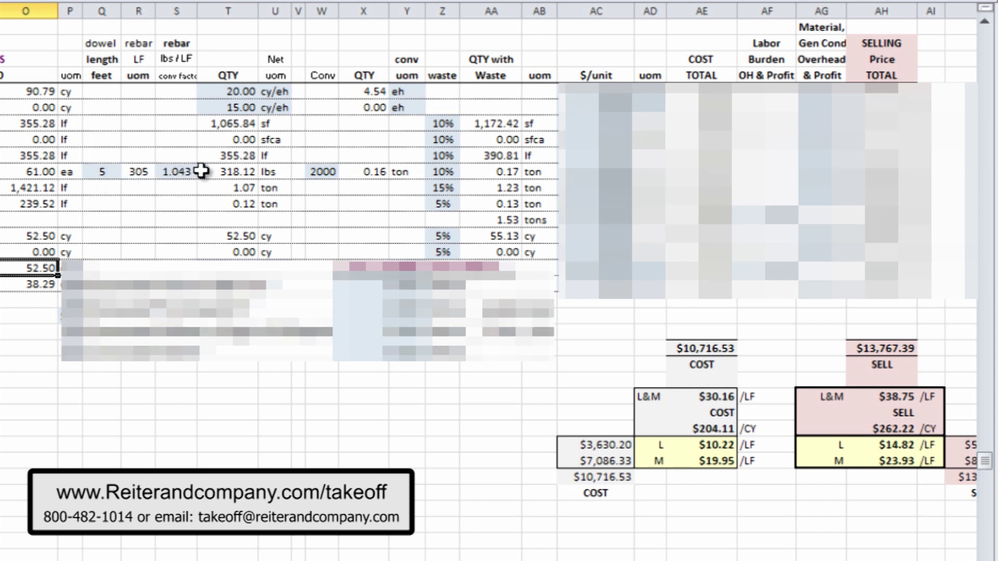
Review the strip footing net quantities in column T and their converted quantities in column X
drag(229, 90, 229, 252)
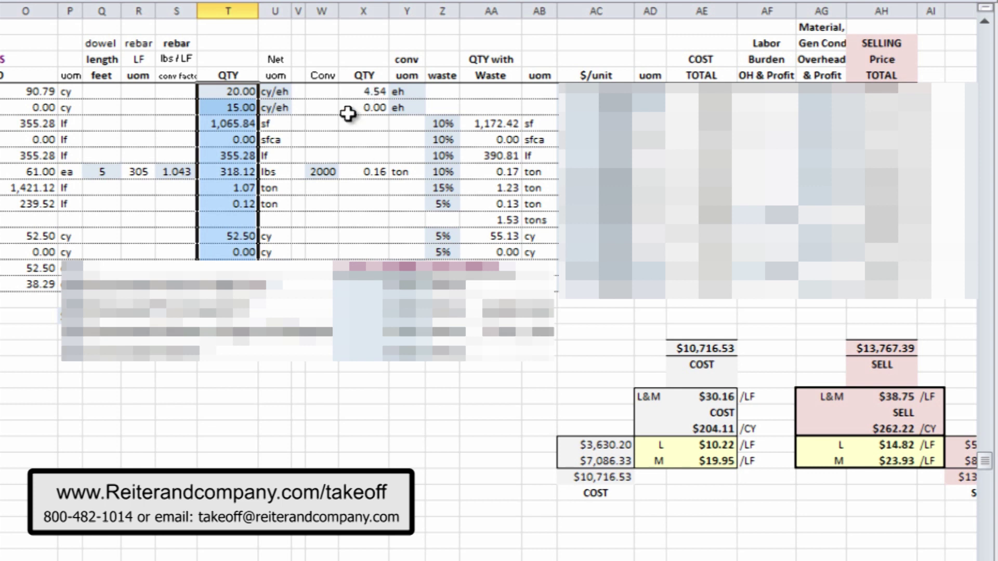
click(328, 170)
drag(370, 92, 364, 252)
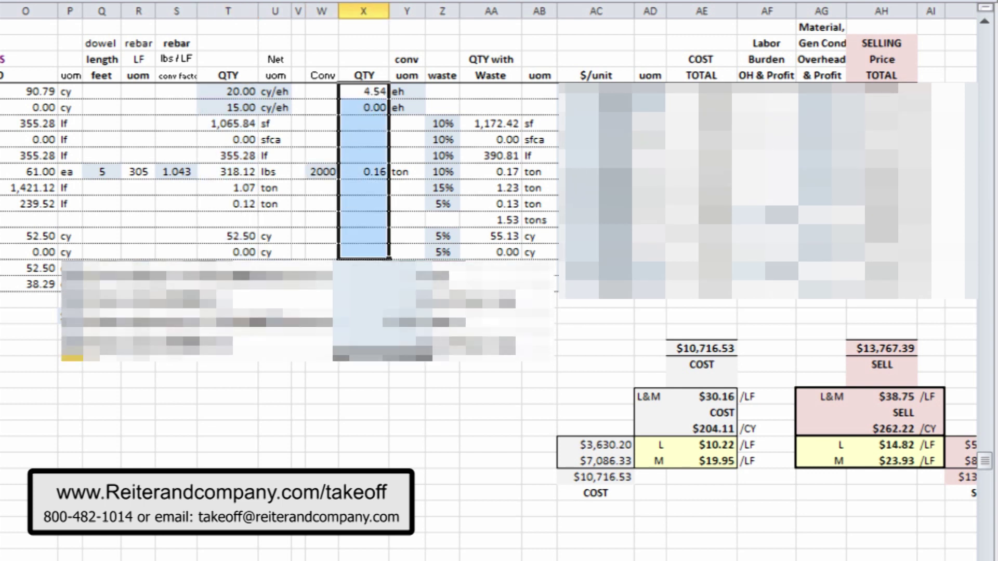
Review the strip footing waste percentages and the resulting quantities with waste
drag(446, 97, 458, 240)
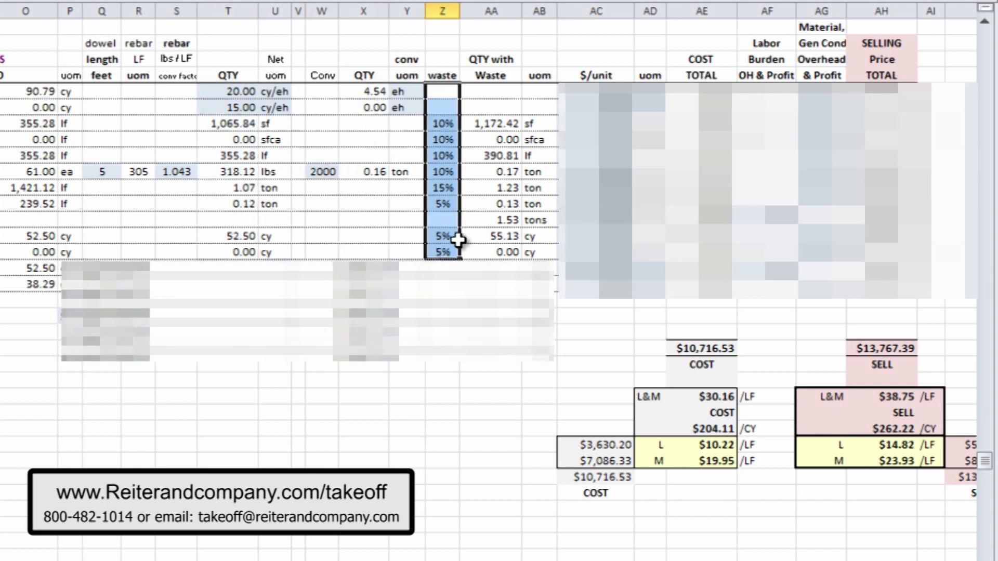
click(497, 59)
click(498, 76)
drag(491, 120, 490, 250)
Review the strip footing unit prices and the cost total for each item
drag(595, 92, 596, 285)
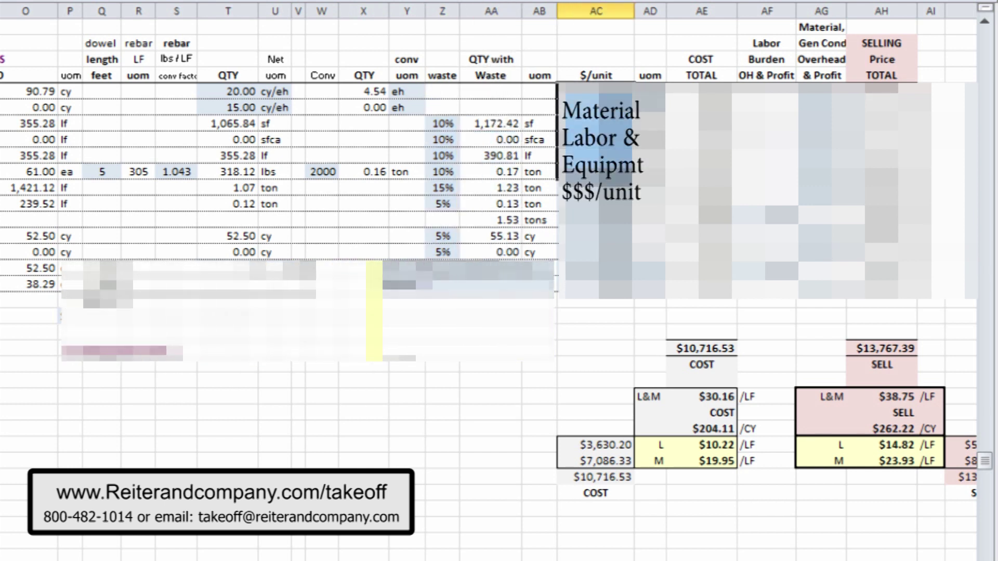
click(701, 60)
drag(700, 92, 701, 291)
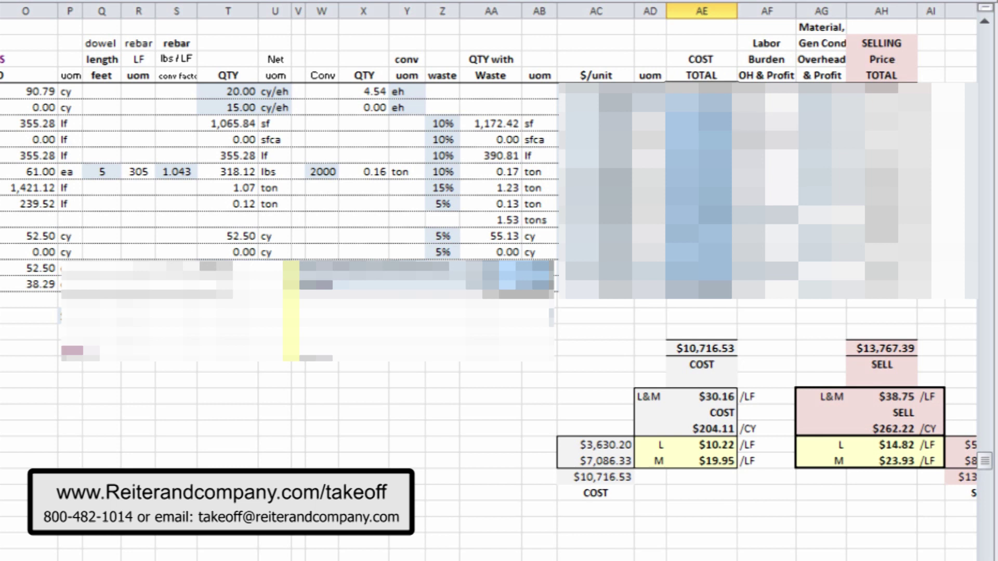
Review the labor burden, OH & profit markups and the material, general conditions, overhead and profit markups
click(769, 62)
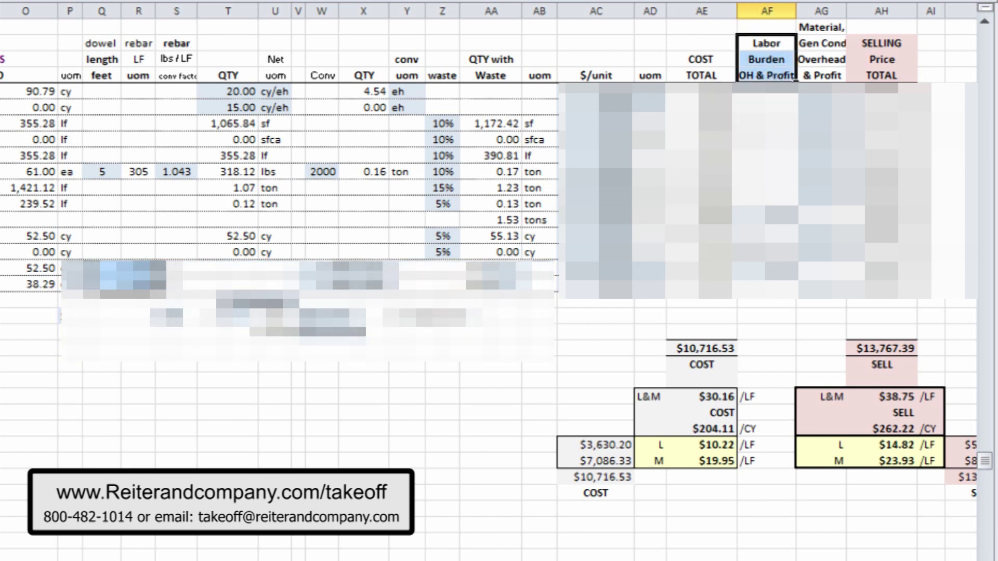
click(765, 268)
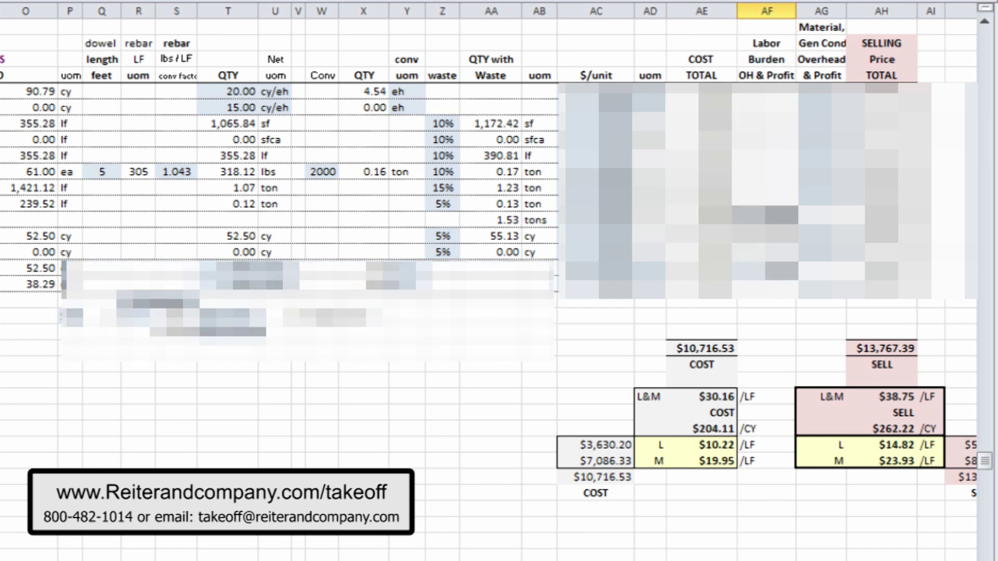
click(821, 27)
click(822, 43)
click(821, 60)
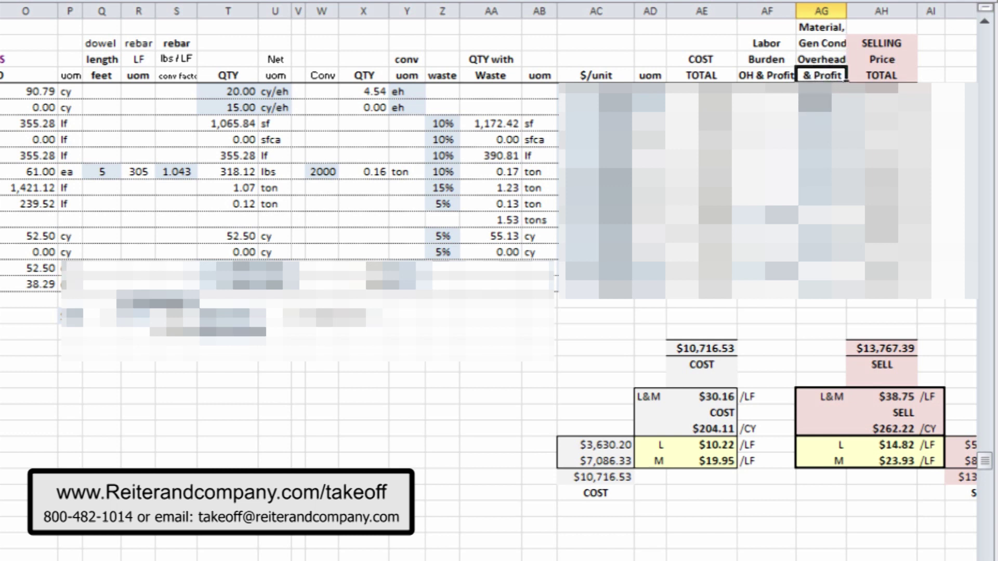
drag(821, 92, 821, 276)
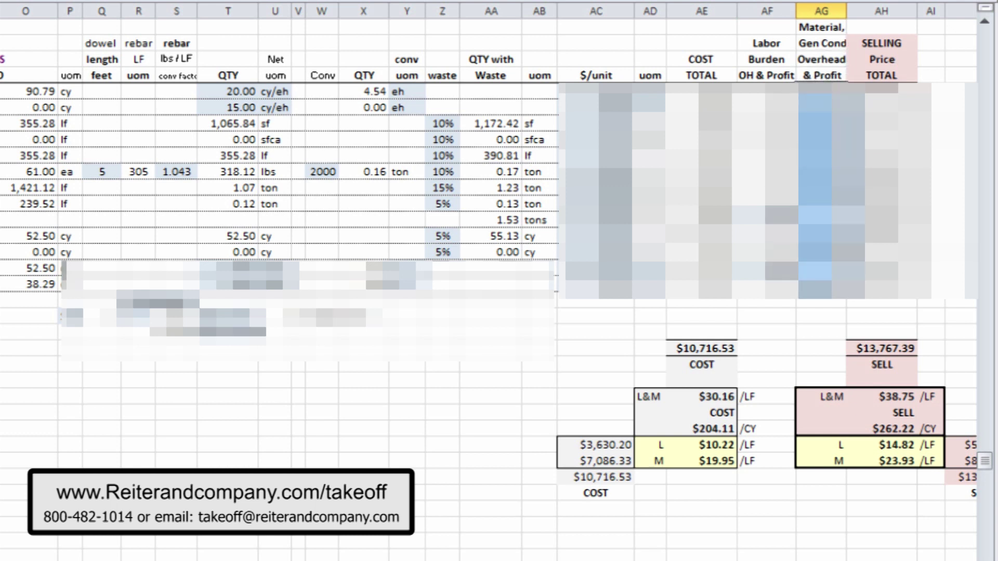
Review the selling price total for each strip footing item in column AH
click(877, 42)
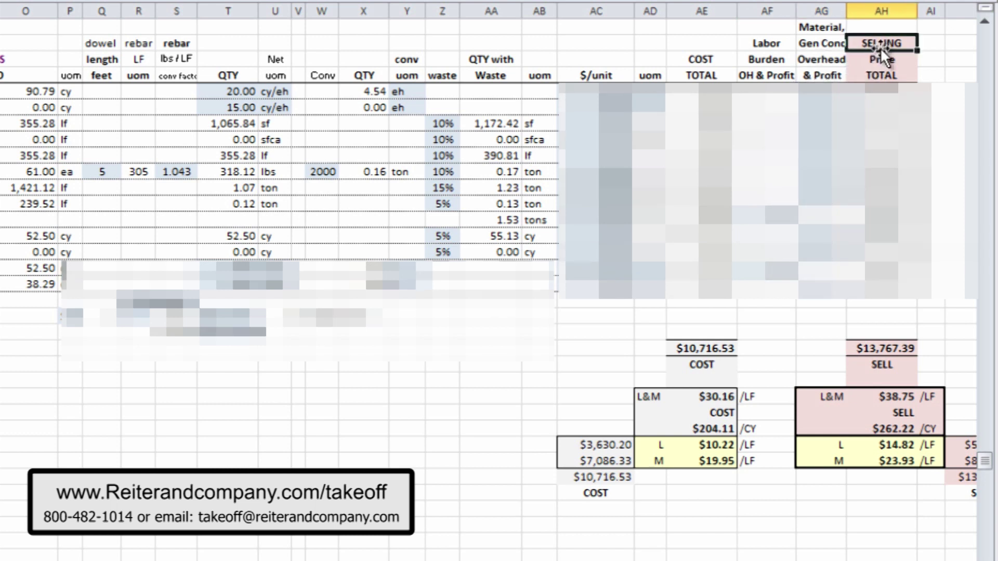
click(881, 92)
drag(882, 91, 888, 312)
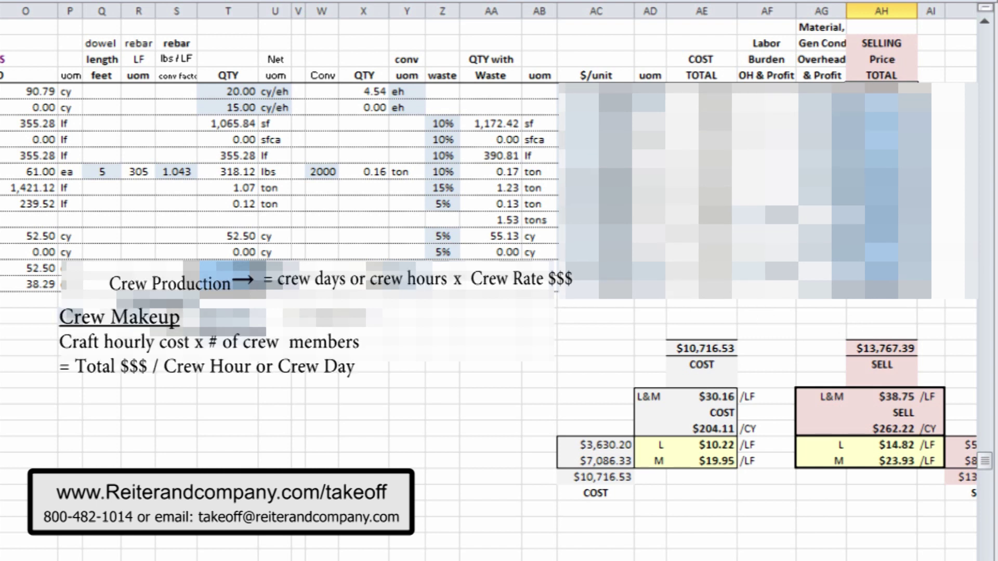
Review the crew production and crew makeup cells below the strip footing quantities
click(138, 284)
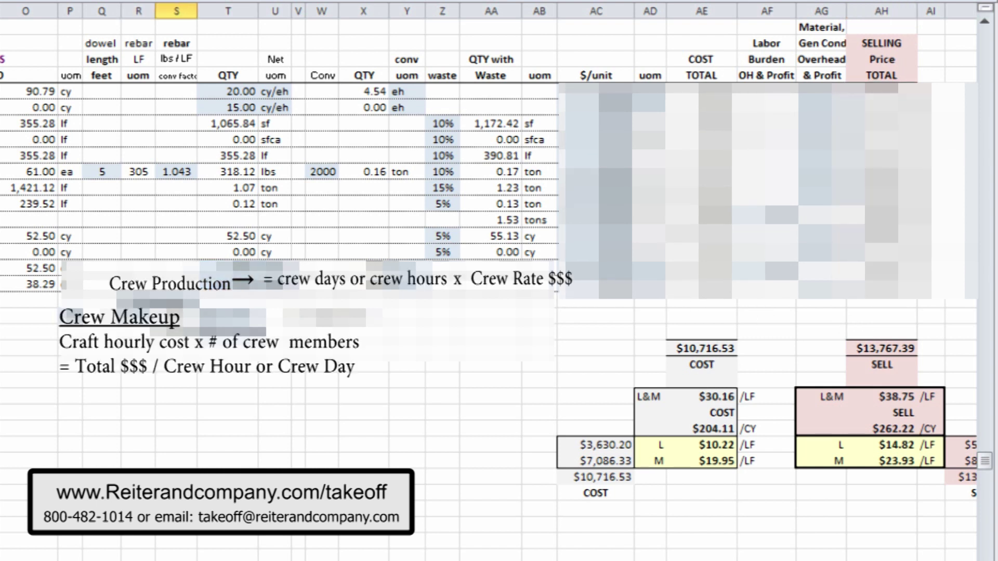
click(58, 316)
click(138, 316)
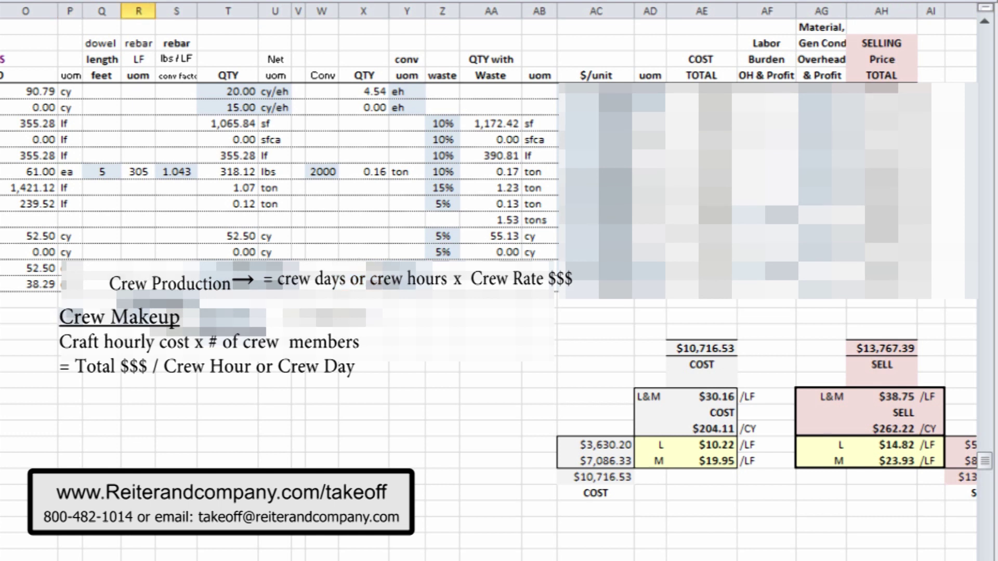
click(228, 316)
click(176, 316)
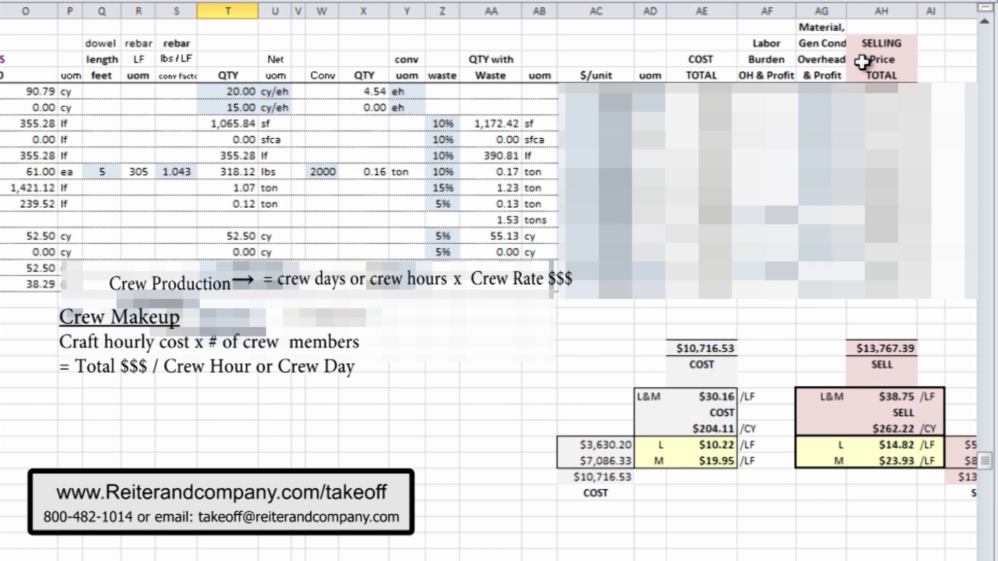
Compare the overall strip footing sell total with the overall cost total
click(881, 354)
click(880, 366)
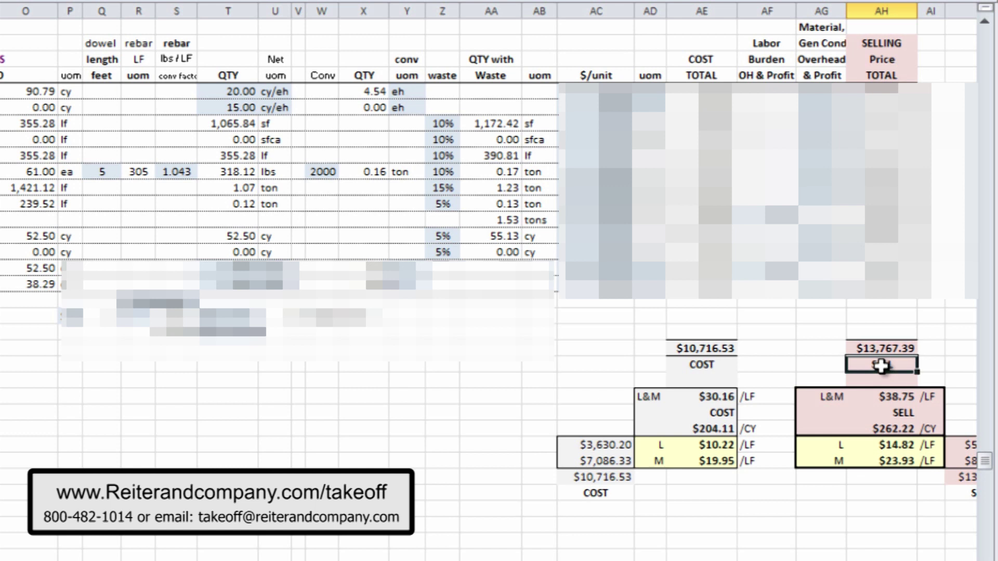
click(701, 348)
click(701, 365)
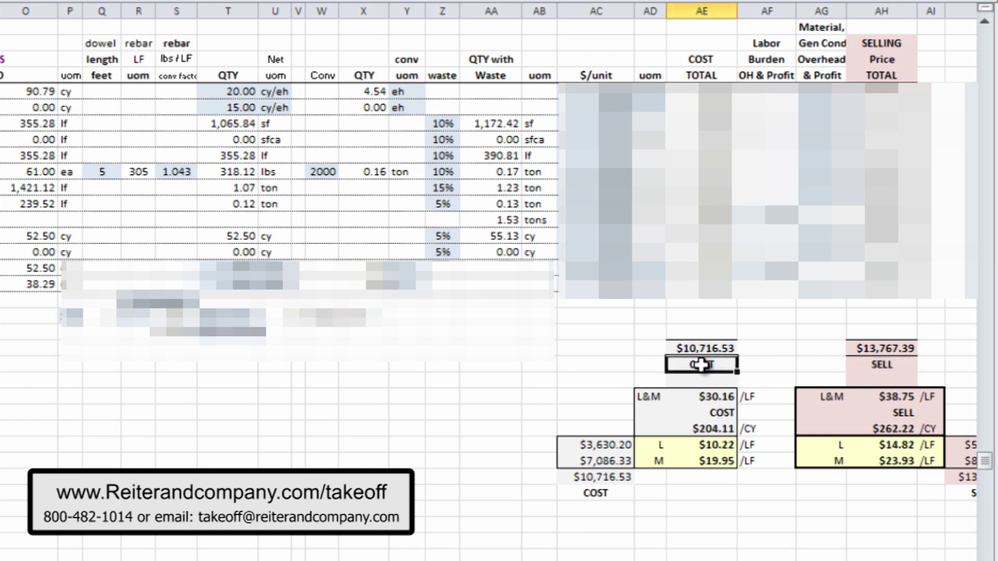
Compare the labor and material cost per linear foot with the labor and material sell price per linear foot
click(720, 413)
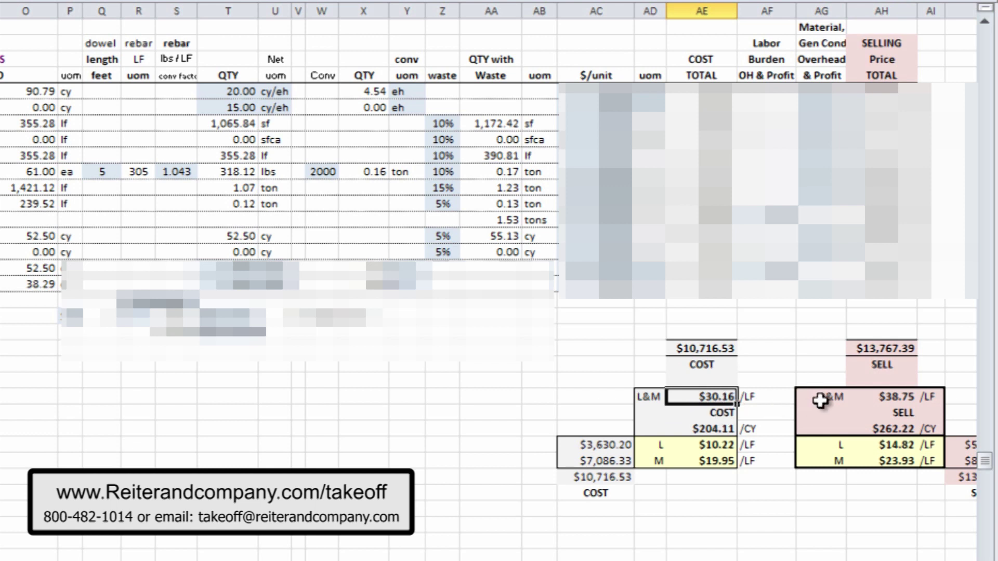
click(909, 413)
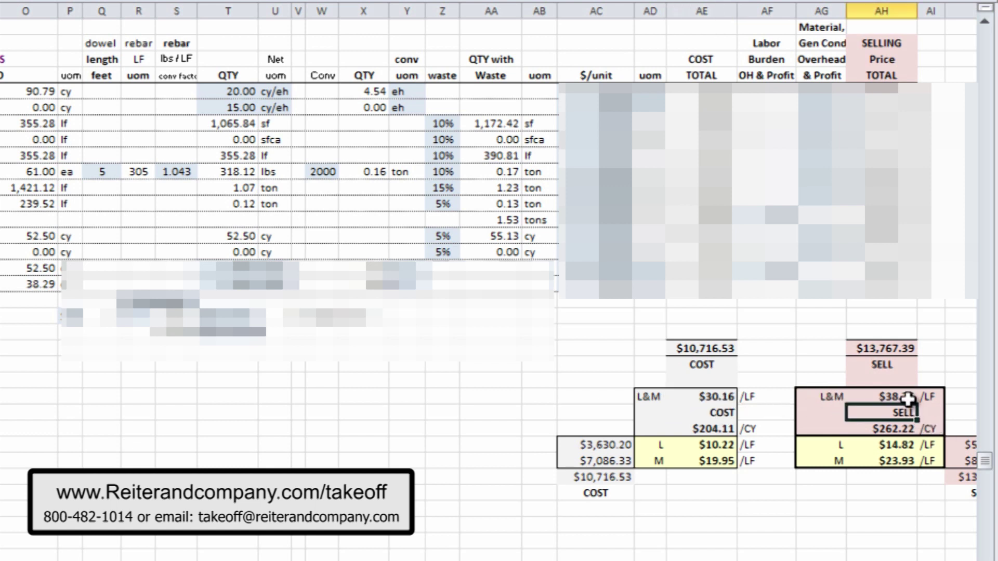
click(908, 398)
click(831, 396)
click(884, 396)
click(893, 412)
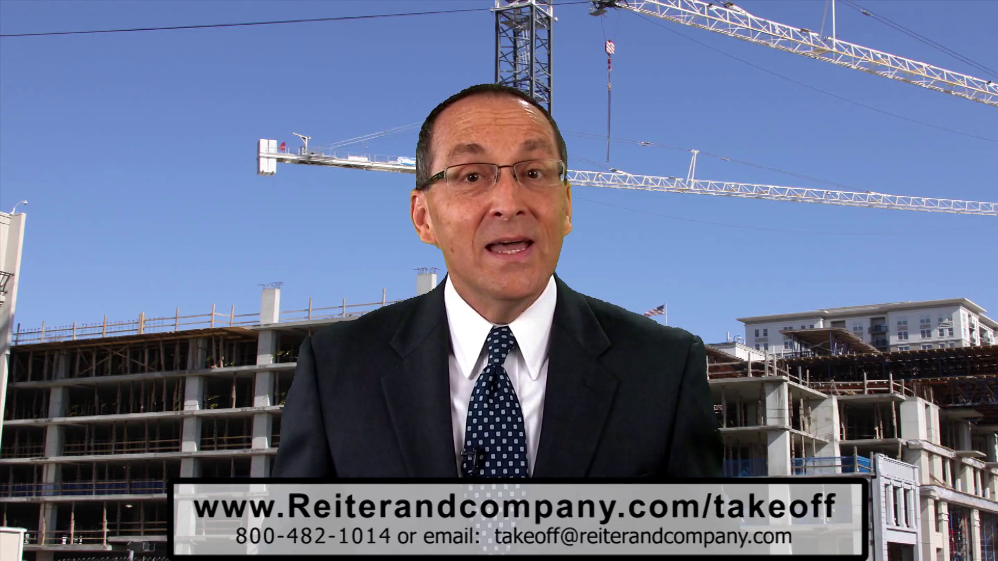